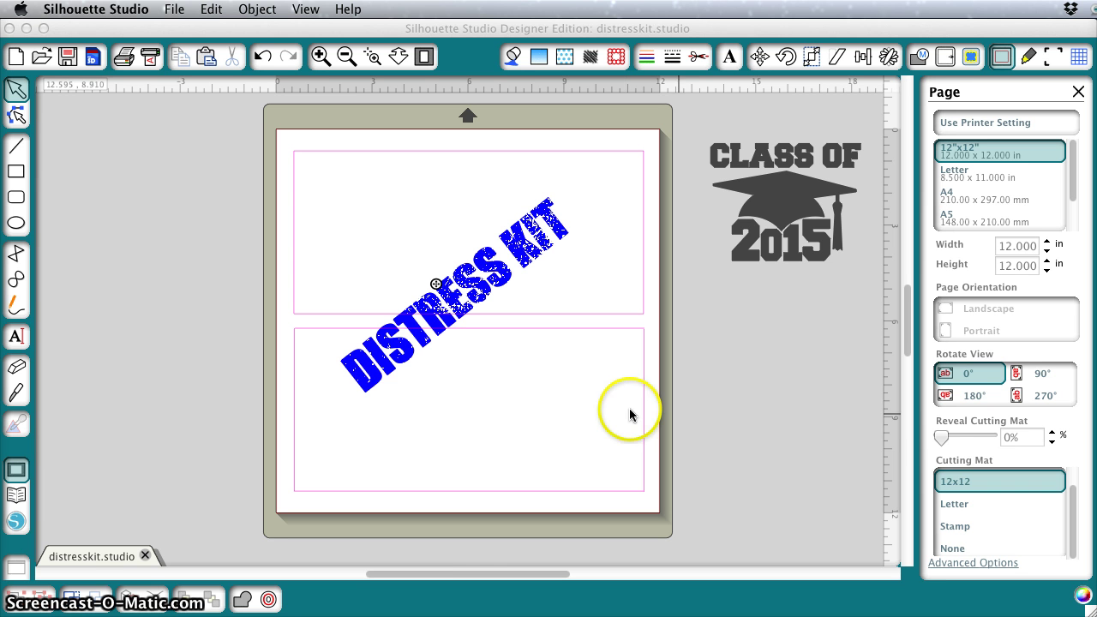
Briefly show the cutting mat grid behind the page, then hide it again
left_click(946, 439)
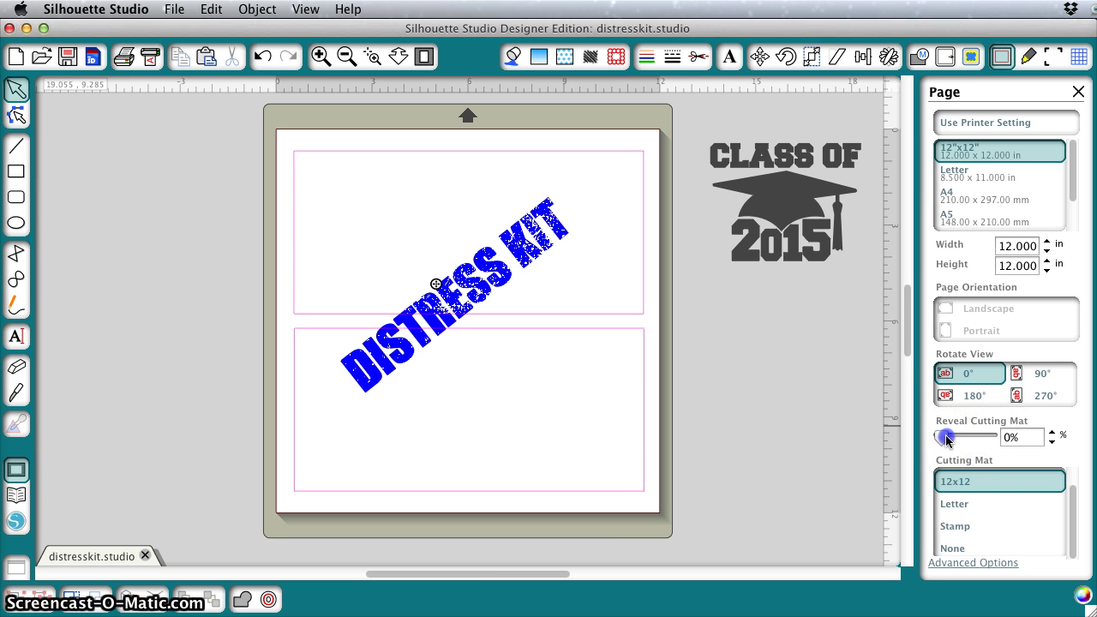
left_click_drag(944, 440, 994, 444)
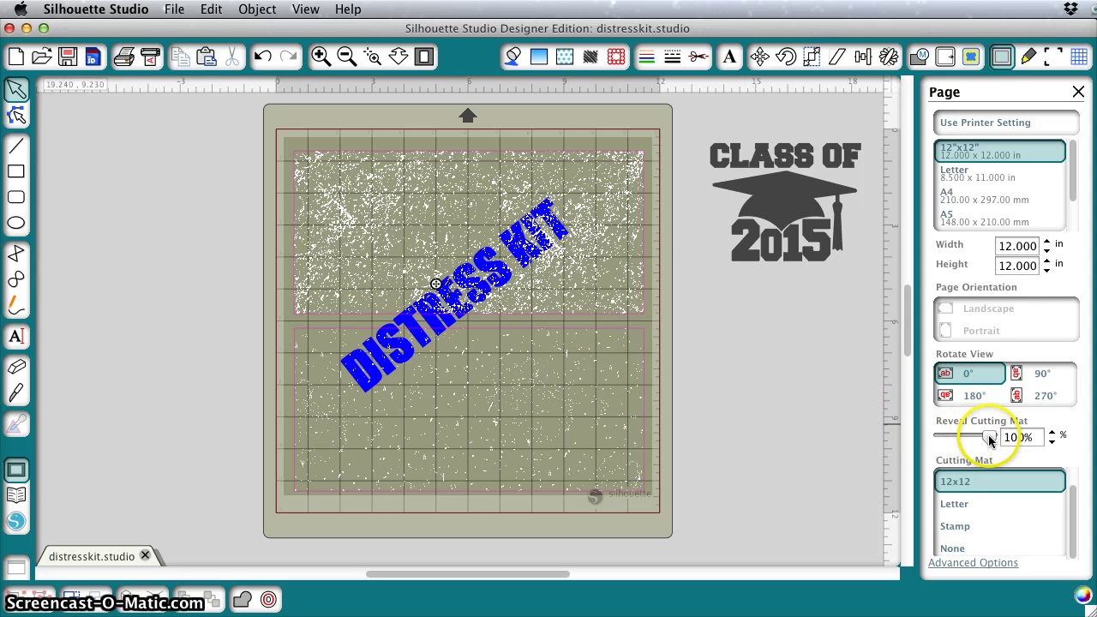
left_click_drag(988, 434, 928, 438)
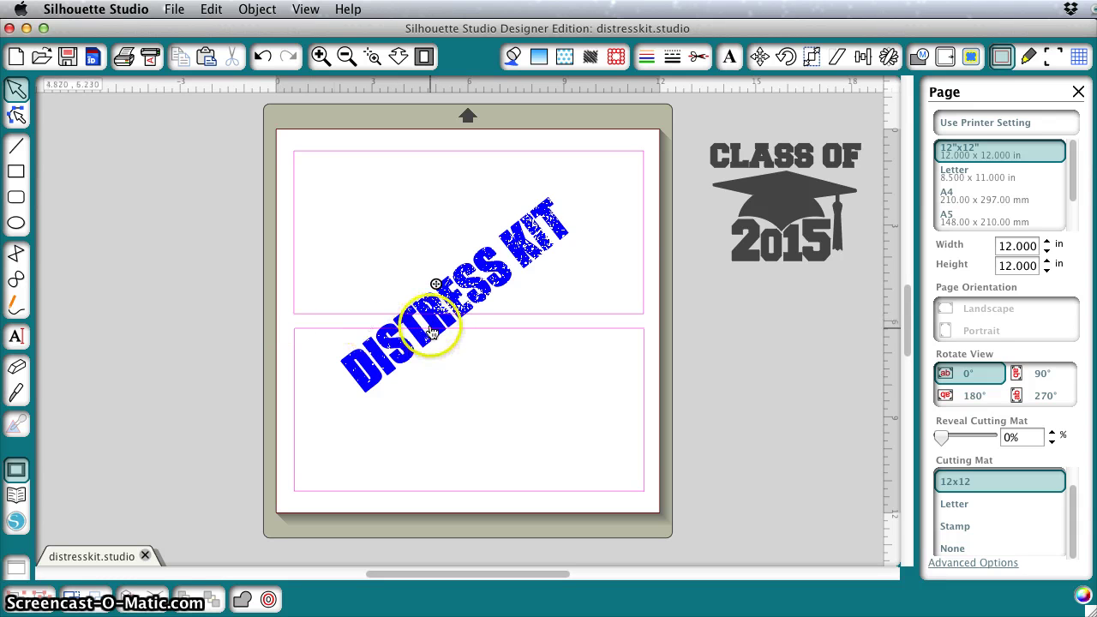
Move the DISTRESS KIT text and both speckle panels off the left side of the page
left_click_drag(431, 333, 103, 306)
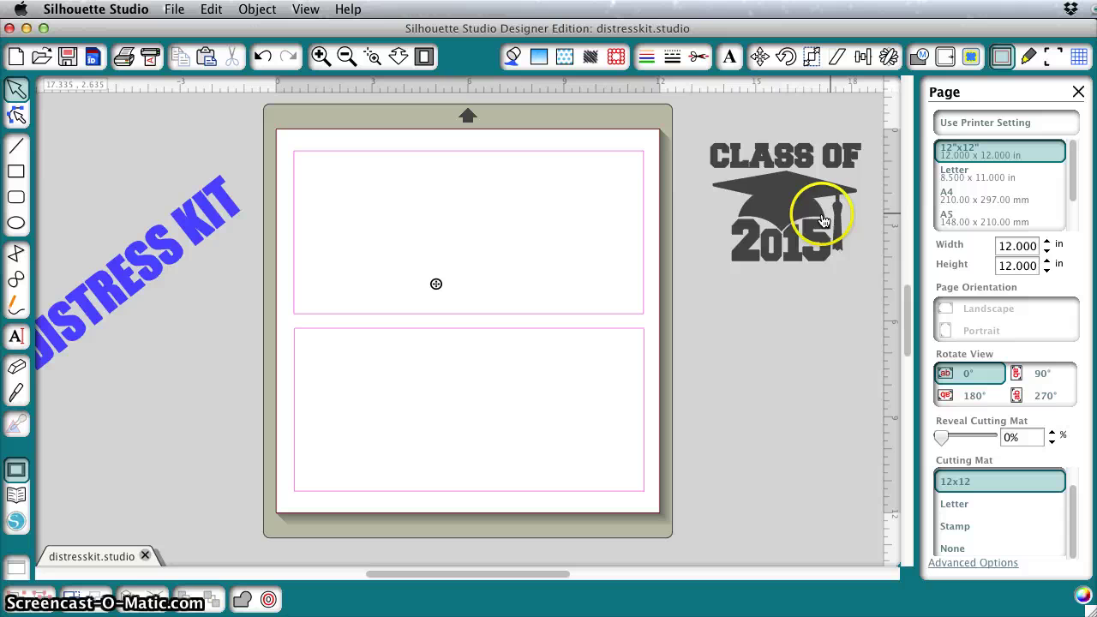
left_click_drag(801, 216, 508, 257)
key("super+z")
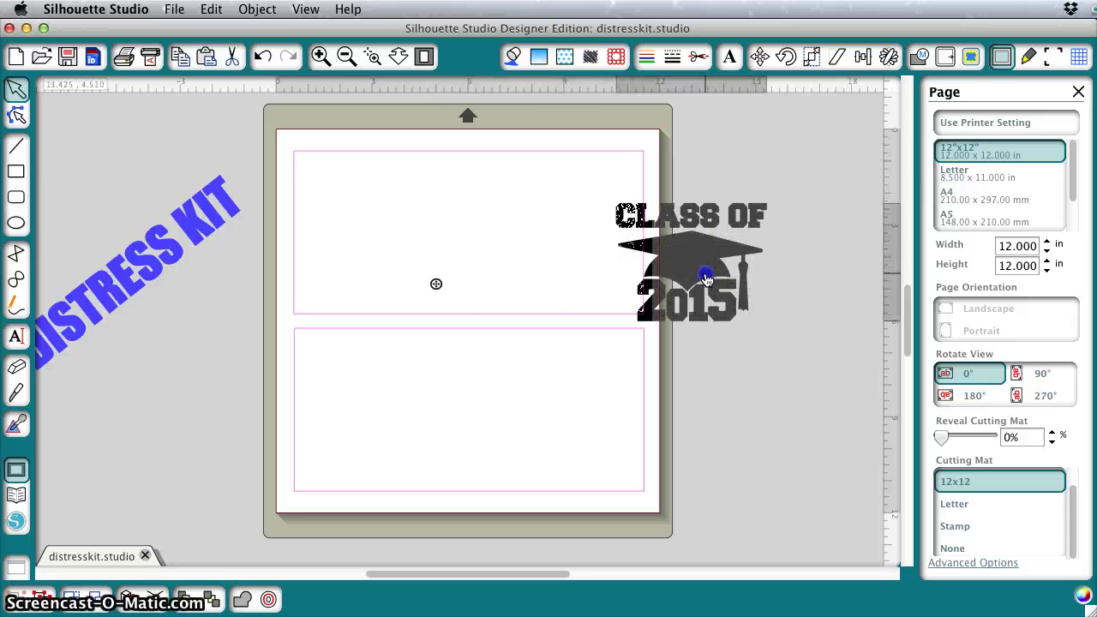
left_click_drag(574, 267, 387, 262)
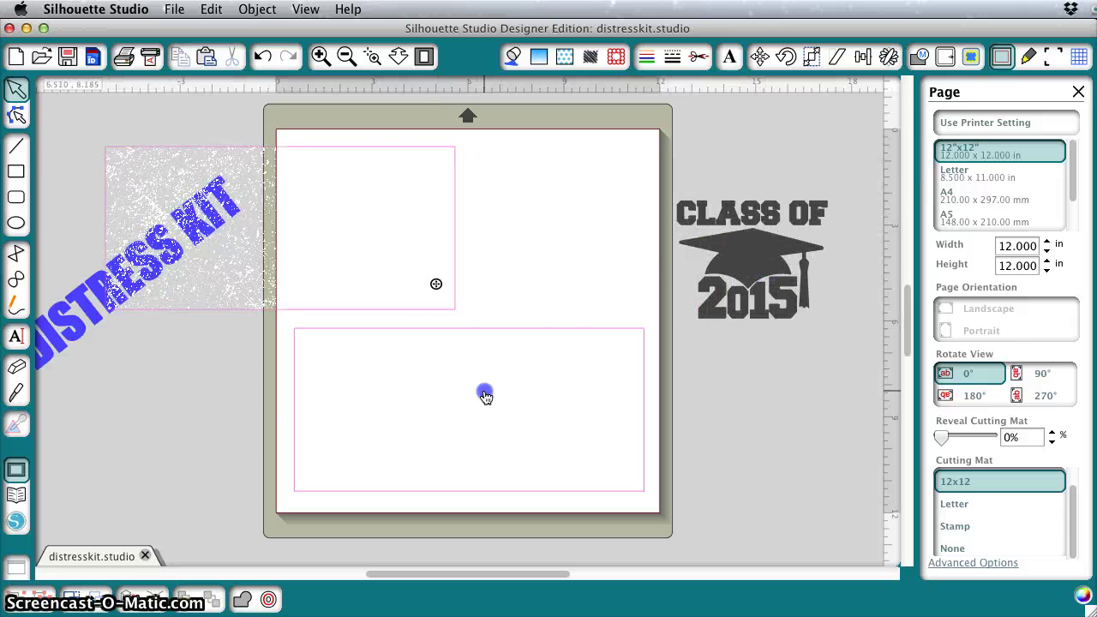
left_click_drag(483, 392, 269, 392)
Centre the Class of 2015 graphic on the page, enlarged to about 7.03 × 5.495 inches
left_click_drag(754, 275, 468, 268)
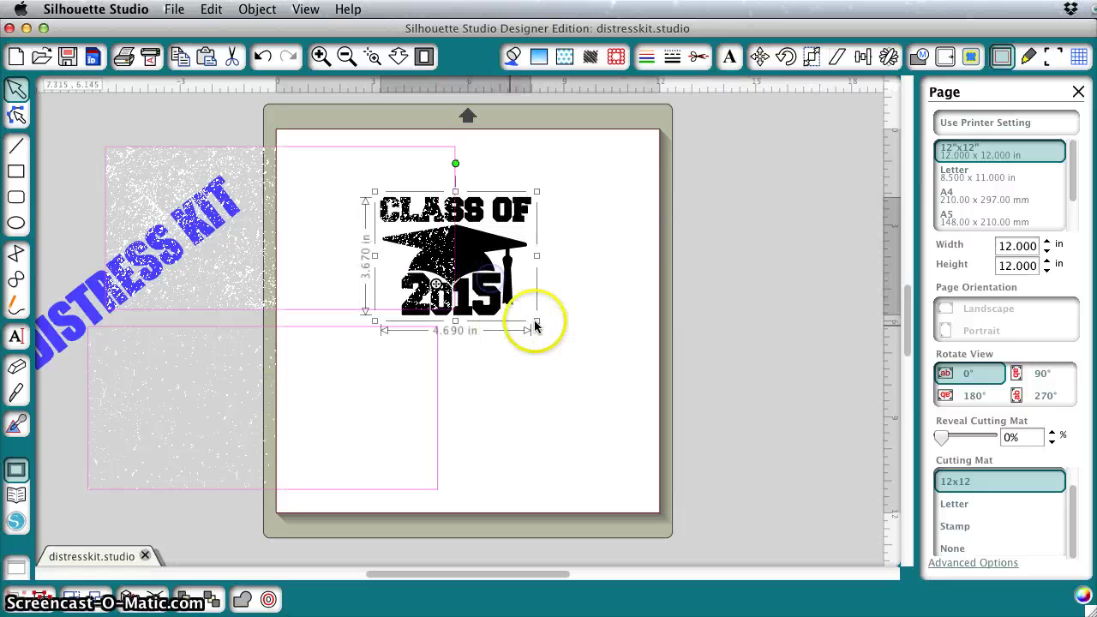
left_click_drag(538, 321, 612, 382)
left_click_drag(540, 310, 527, 317)
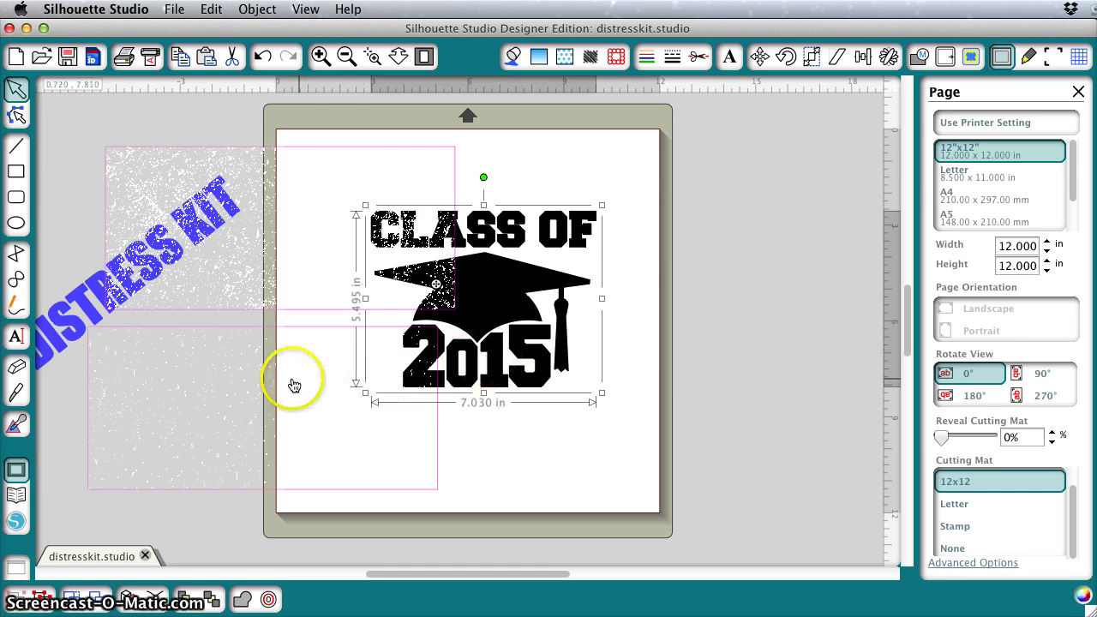
left_click_drag(289, 385, 230, 386)
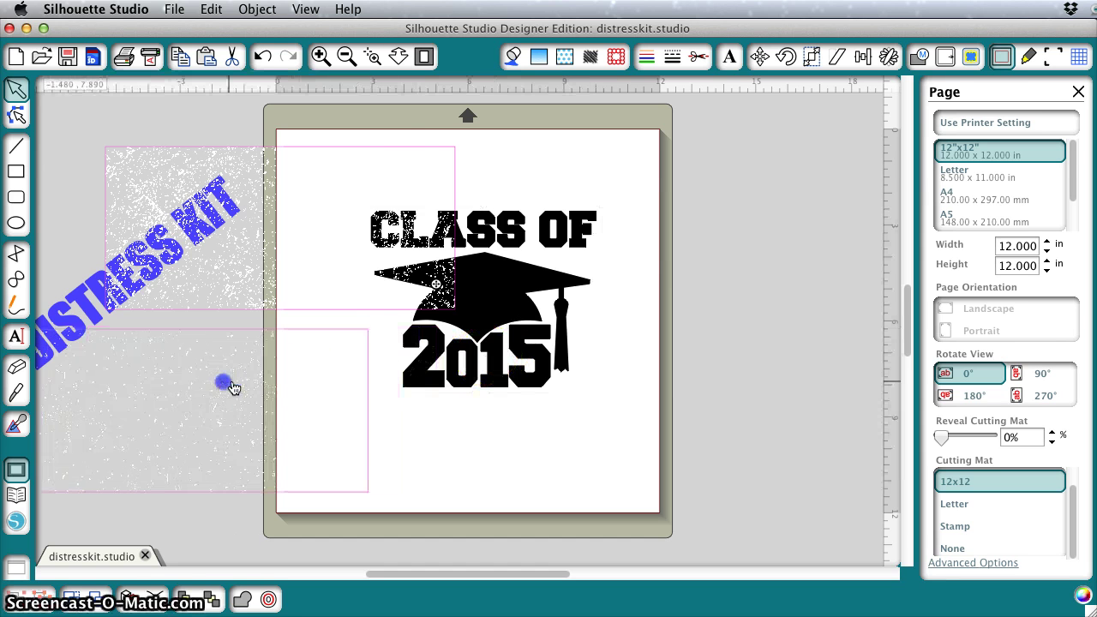
Zoom in on the graphic and lay a speckle texture box over the cap and 2015
left_click(372, 55)
left_click_drag(633, 176, 519, 268)
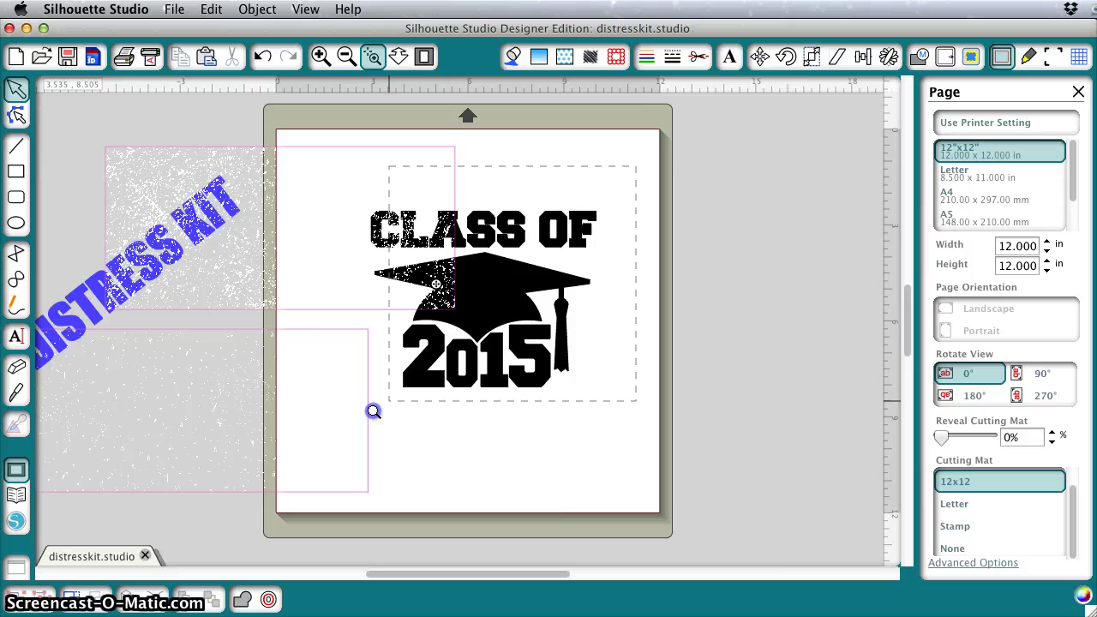
left_click_drag(351, 433, 351, 433)
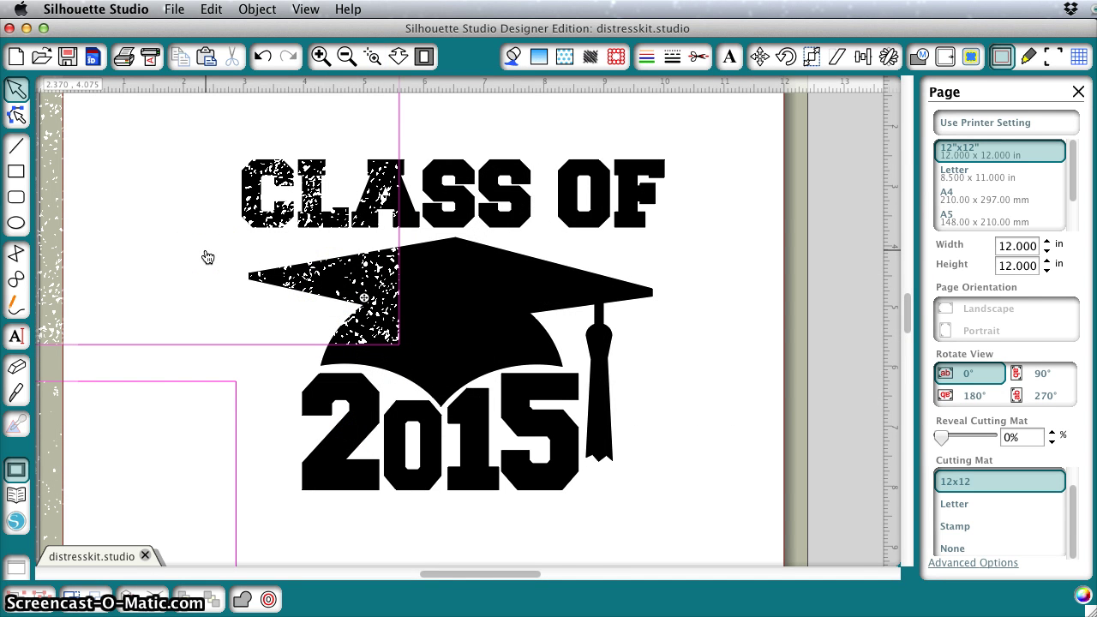
left_click_drag(211, 258, 135, 249)
left_click_drag(191, 457, 701, 304)
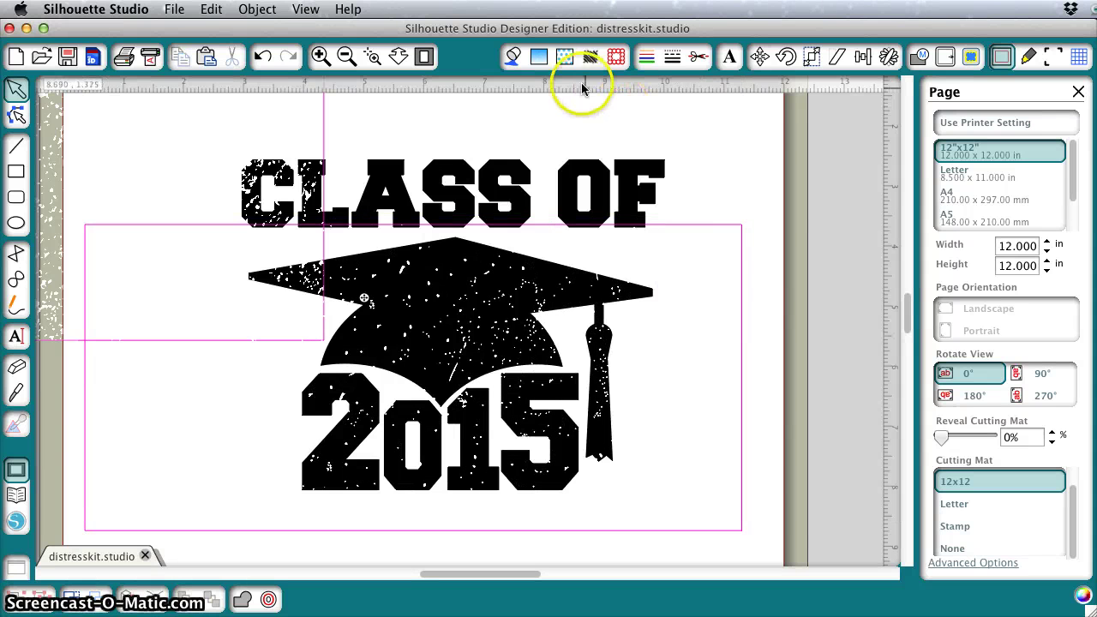
Set the selected speckle texture's fill pattern scale to 90% in the advanced Fill Pattern options
left_click(564, 57)
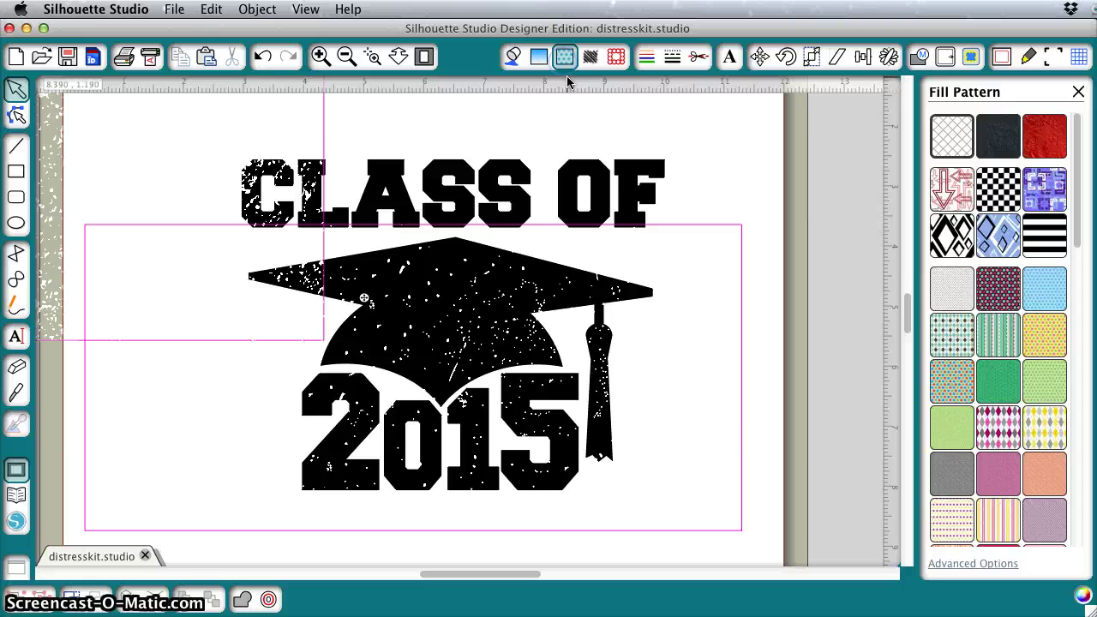
left_click(973, 564)
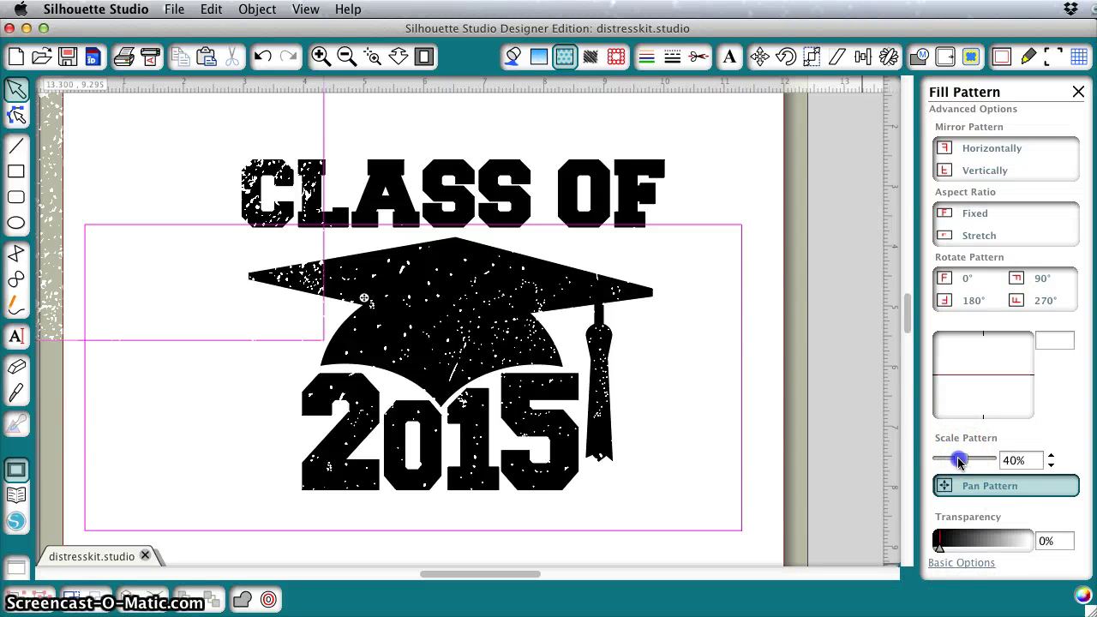
left_click(740, 420)
left_click_drag(972, 460, 959, 461)
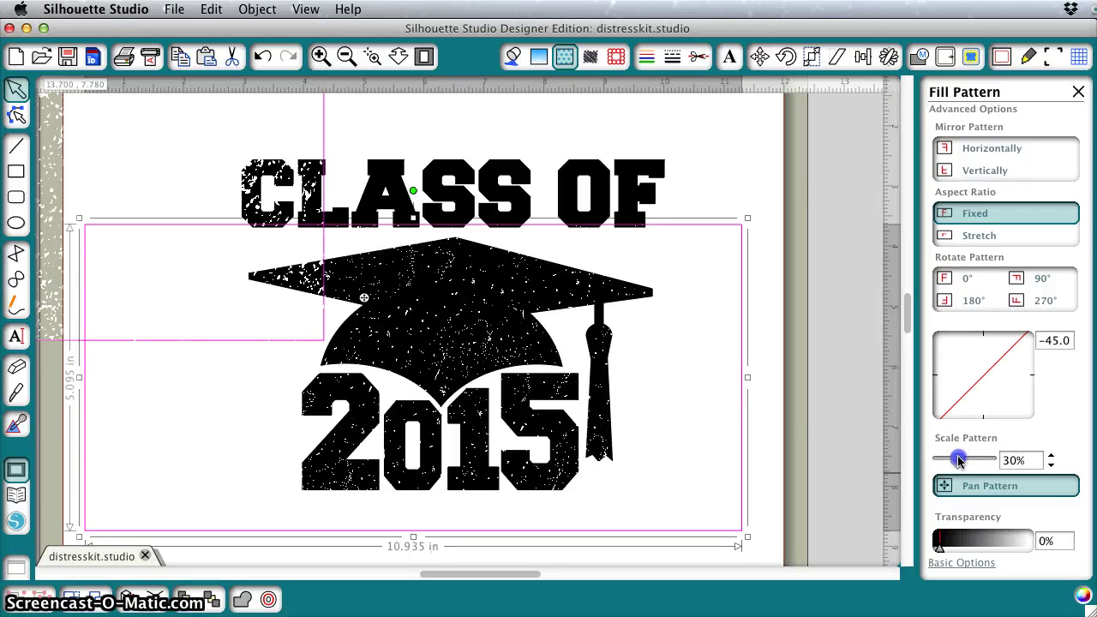
left_click_drag(959, 460, 972, 460)
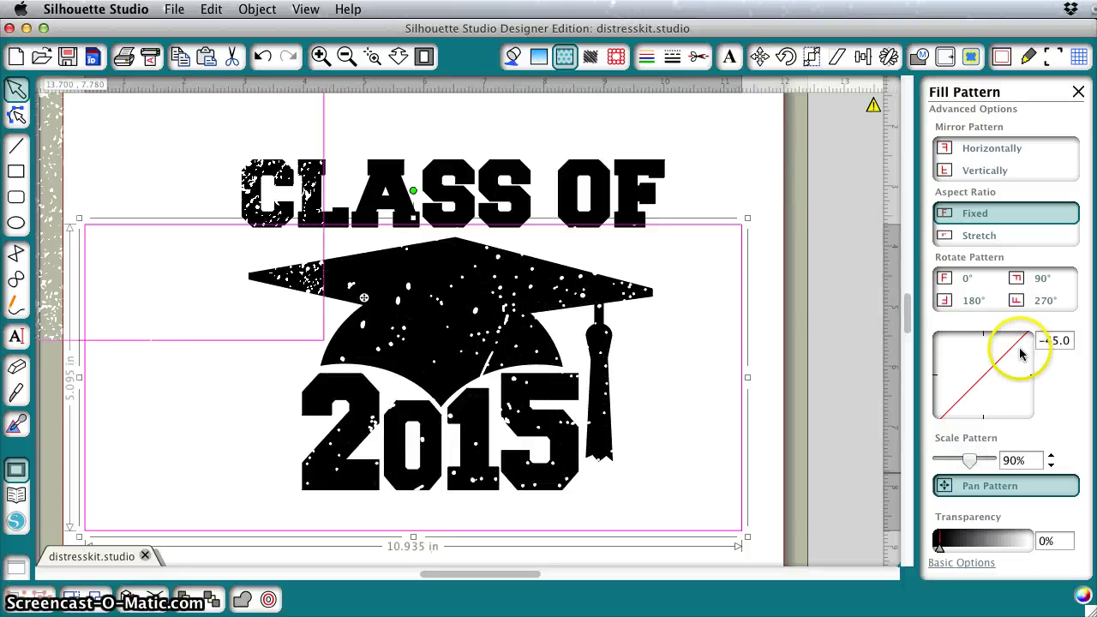
Rotate the speckle pattern to -28° and pan it across the cap and 2015
mouse_move(1026, 354)
left_mouse_down()
mouse_move(1020, 371)
mouse_move(1021, 359)
left_mouse_up()
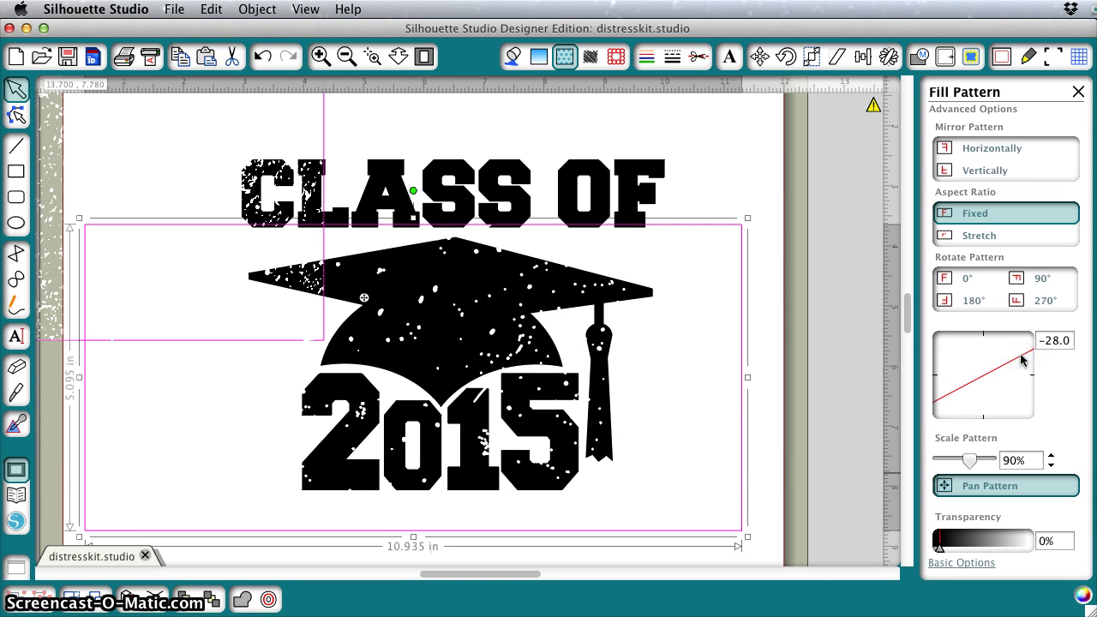
left_click(944, 485)
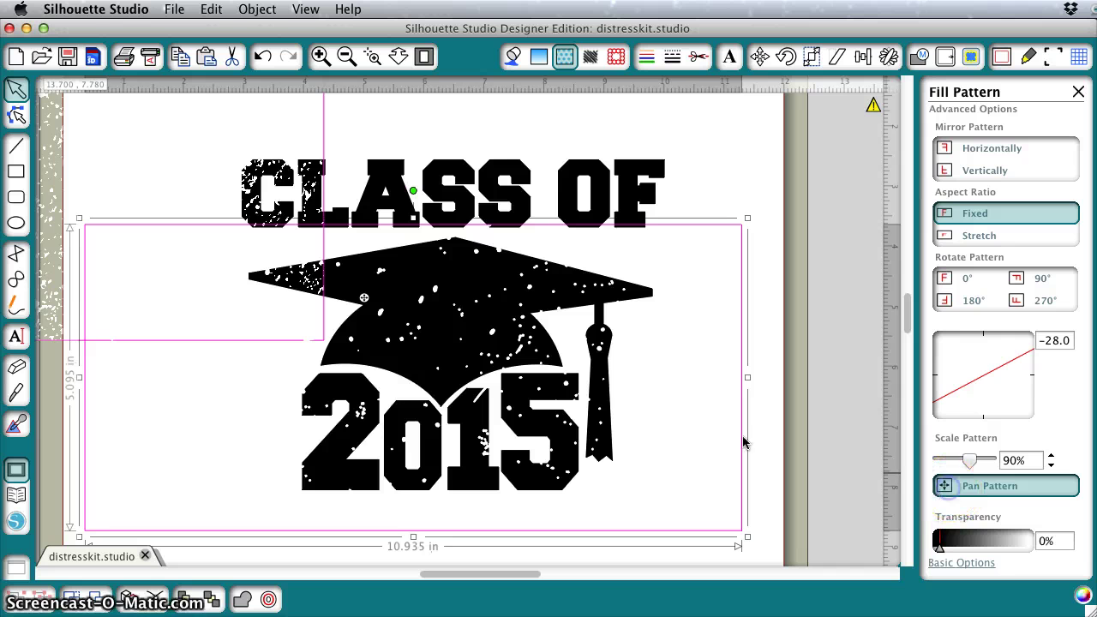
left_click_drag(599, 401, 441, 350)
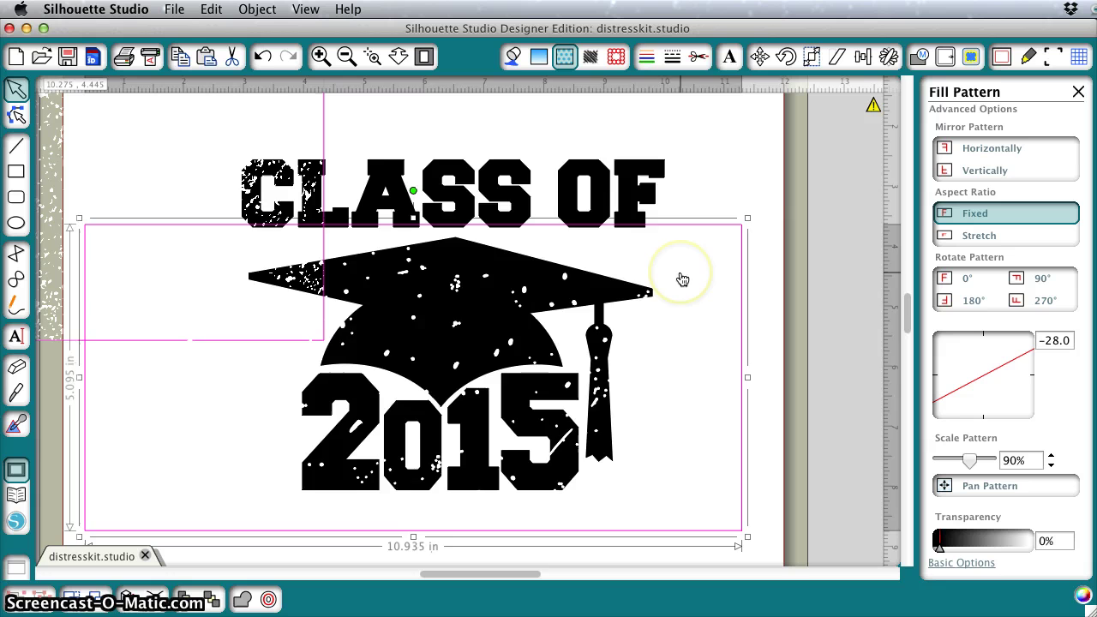
Swap the first texture for the denser one over the graphic and shrink its pattern
left_click_drag(632, 320, 683, 358)
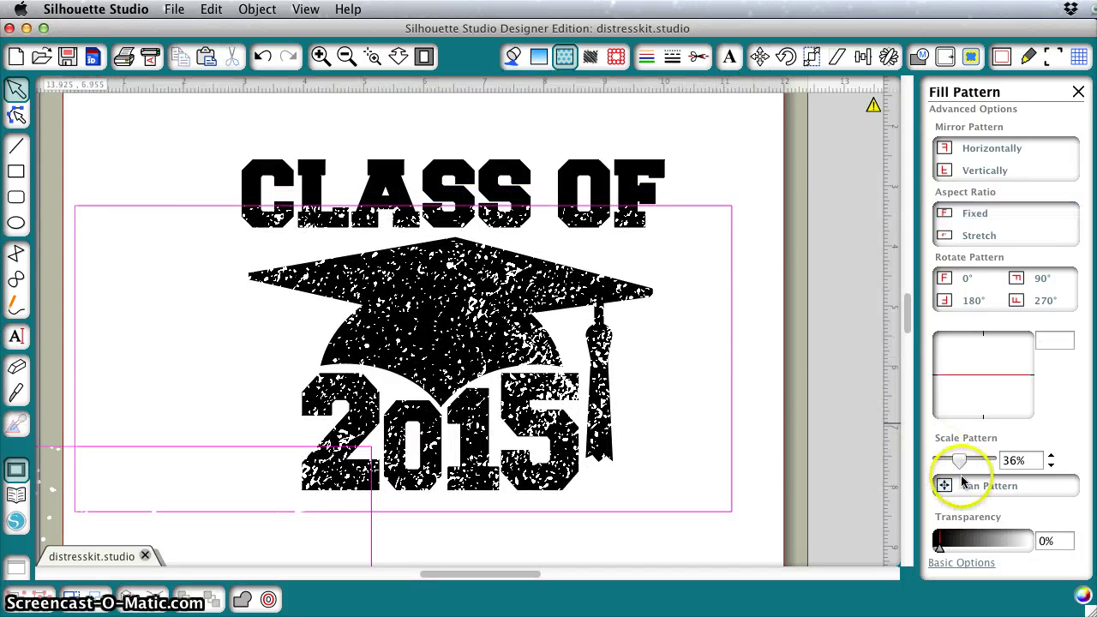
mouse_move(943, 460)
left_mouse_down()
mouse_move(956, 463)
mouse_move(945, 463)
left_mouse_up()
left_click(729, 404)
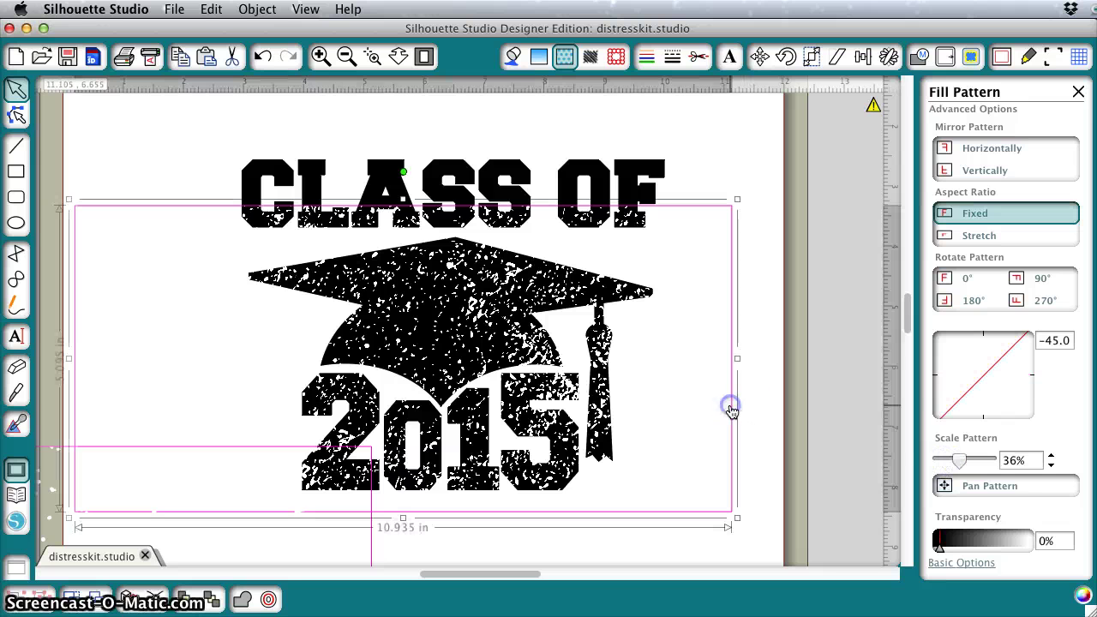
left_click_drag(962, 462, 946, 463)
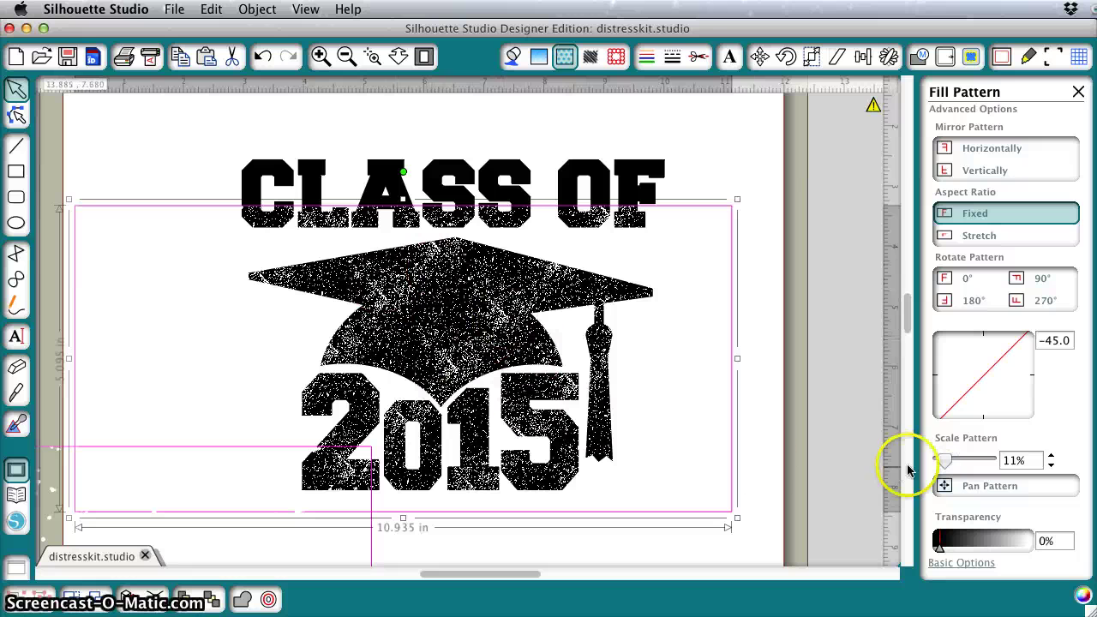
left_click_drag(947, 463, 963, 464)
left_click_drag(515, 329, 483, 324)
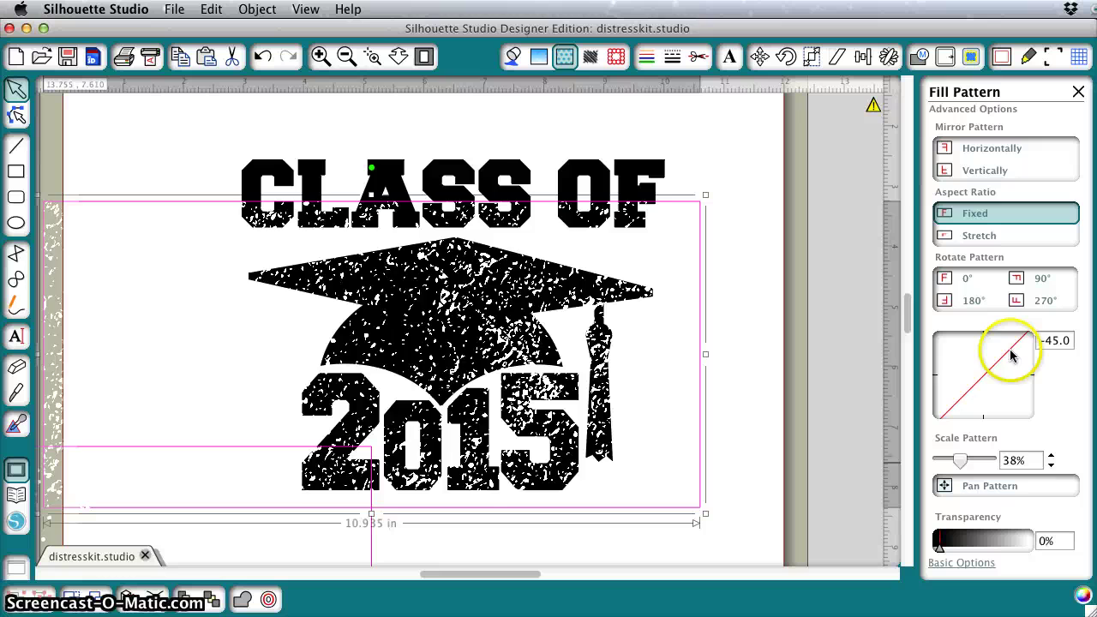
Angle the speckle pattern at -27.9° and bring its scale to 60%
mouse_move(1011, 355)
left_mouse_down()
mouse_move(1013, 375)
mouse_move(1006, 363)
left_mouse_up()
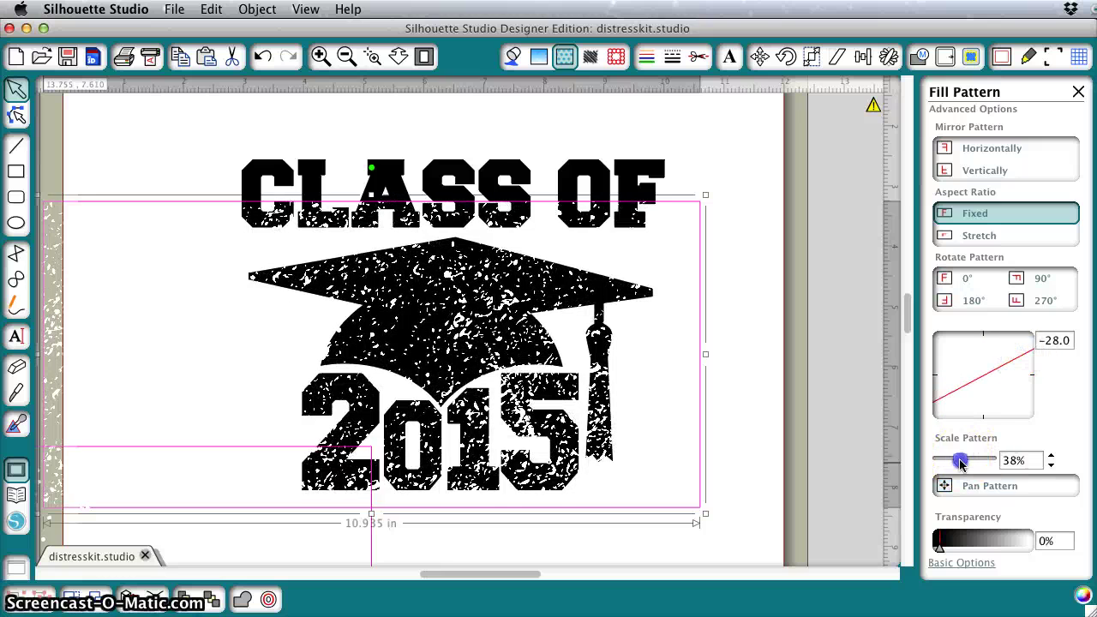
left_click_drag(962, 459, 972, 462)
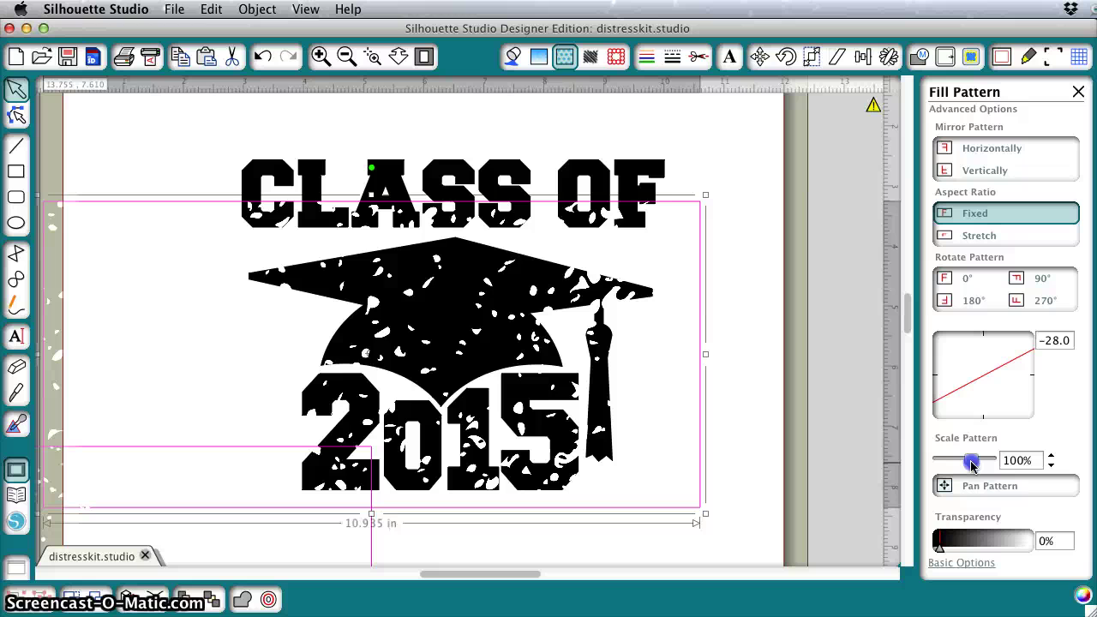
left_click_drag(972, 463, 966, 464)
Stretch the texture box upward so it covers the whole Class of 2015 graphic
left_click(459, 198)
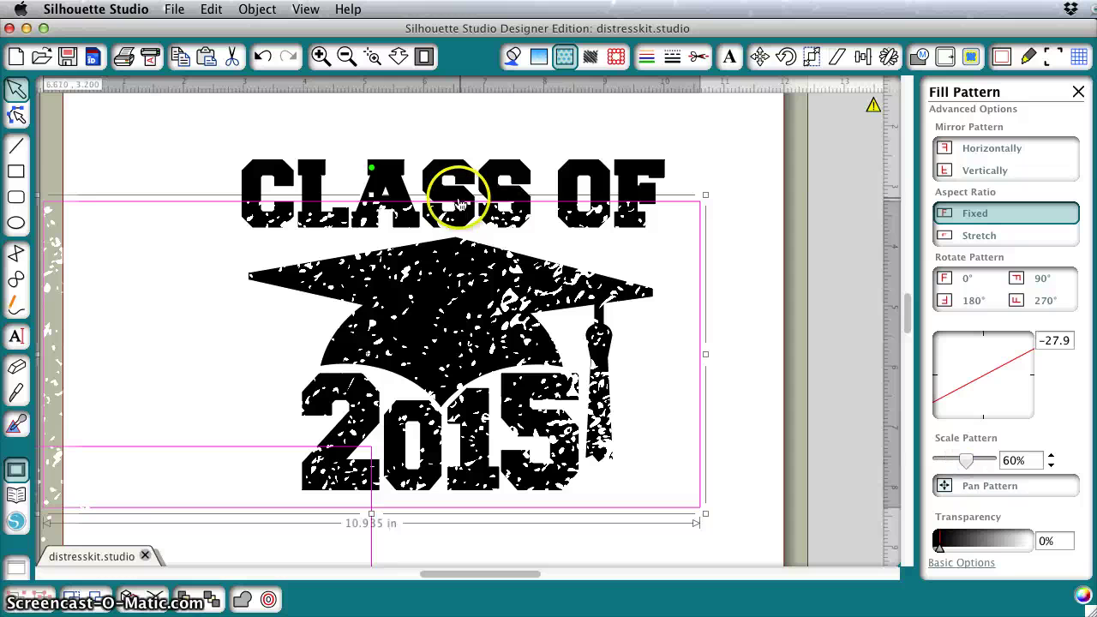
left_click_drag(372, 195, 372, 90)
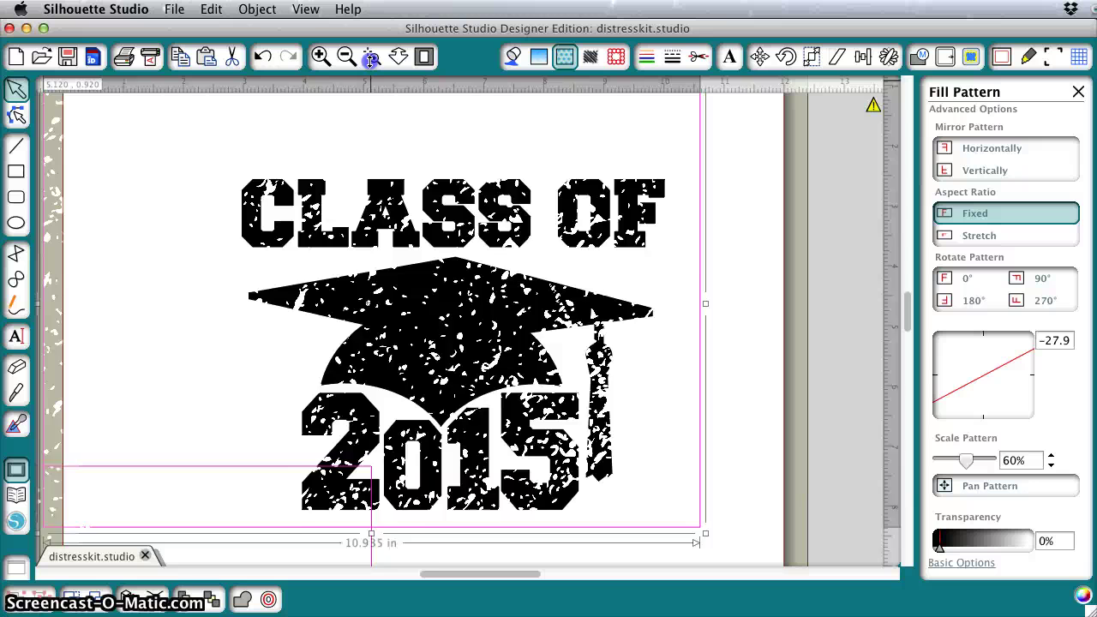
left_click_drag(371, 58, 379, 165)
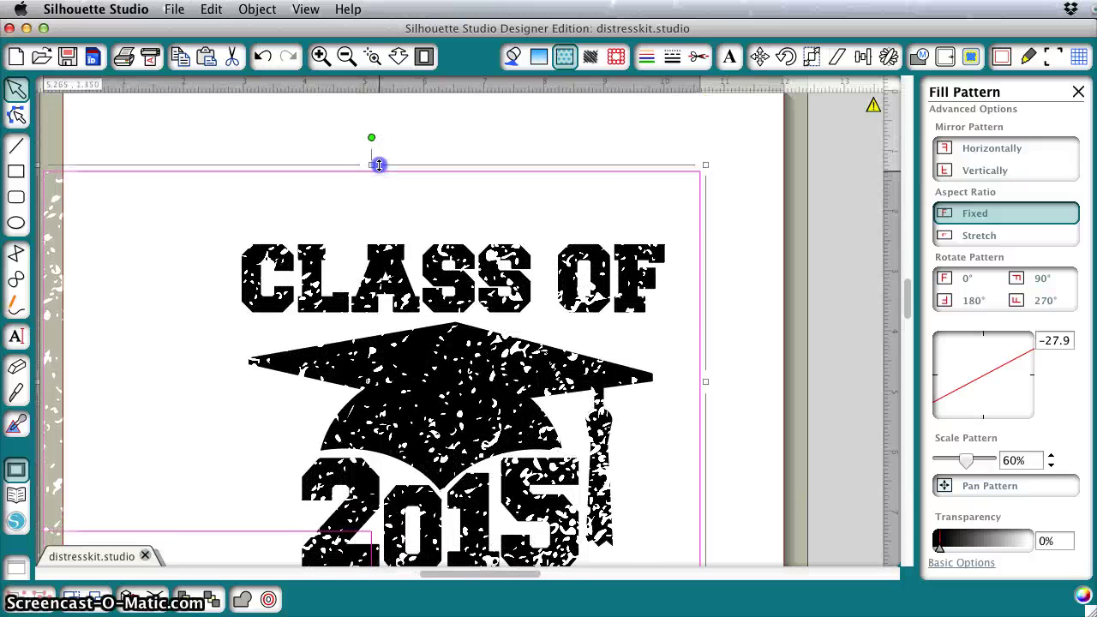
scroll(727, 351, "down", 2)
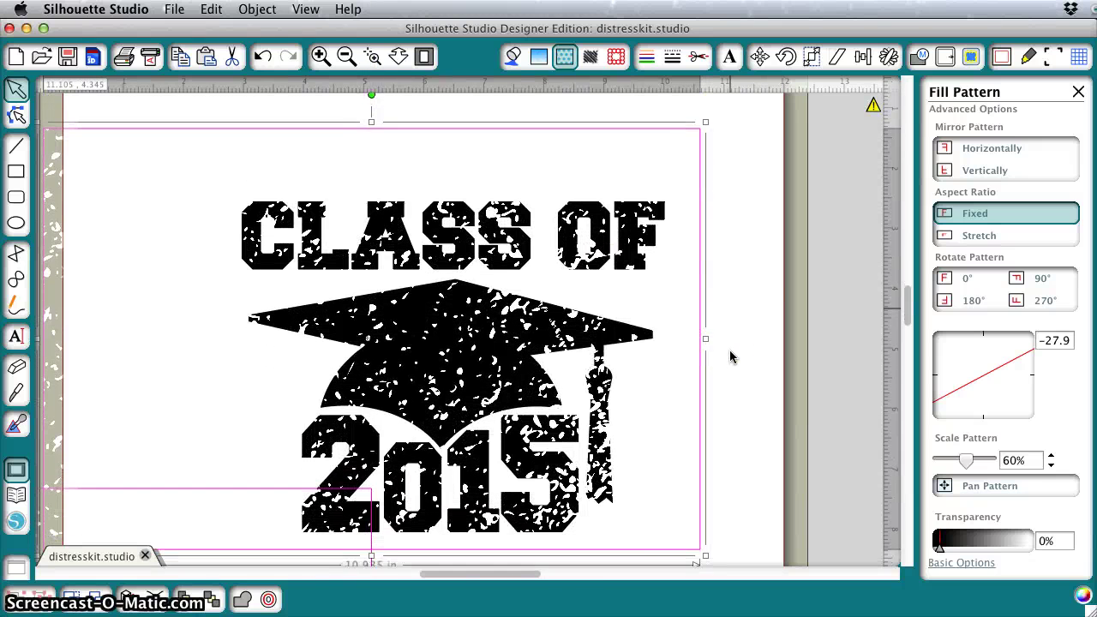
scroll(730, 356, "down", 1)
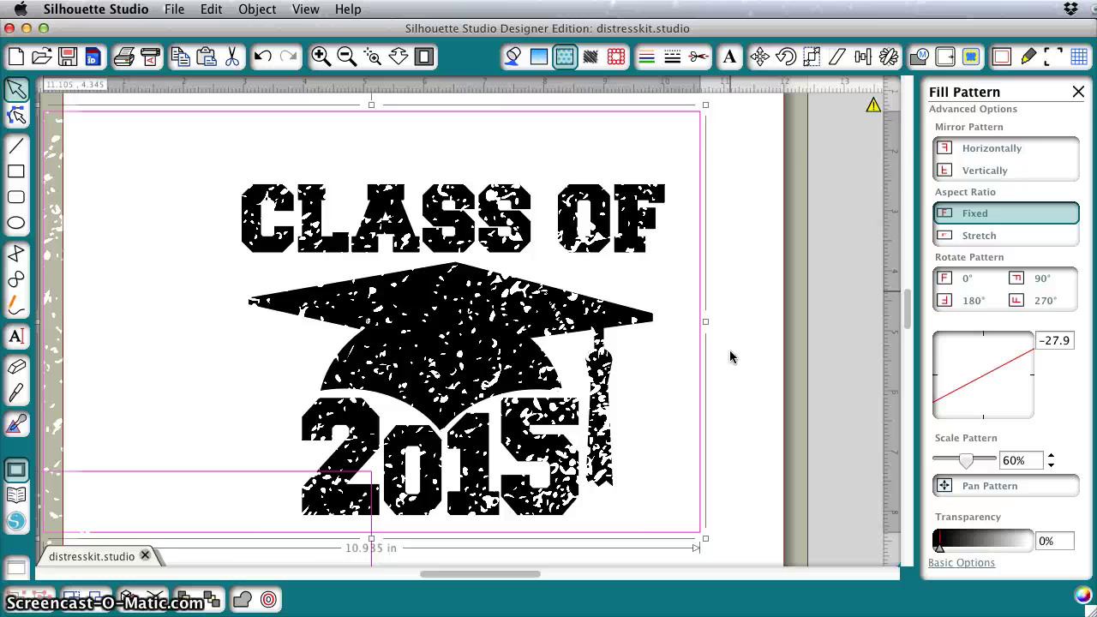
scroll(730, 357, "down", 1)
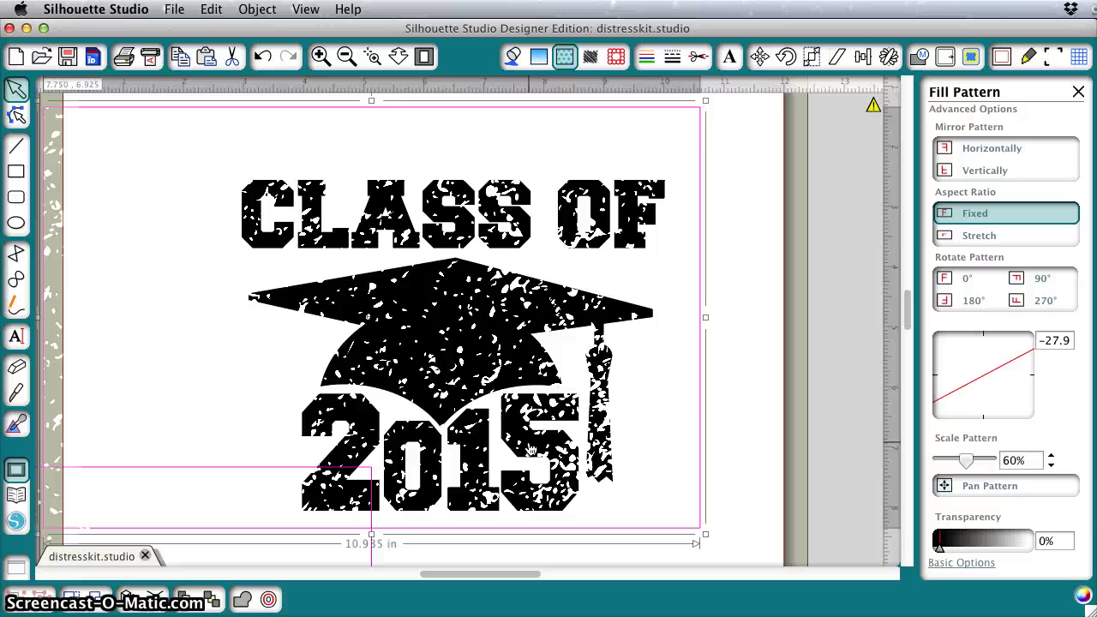
scroll(729, 448, "down", 1)
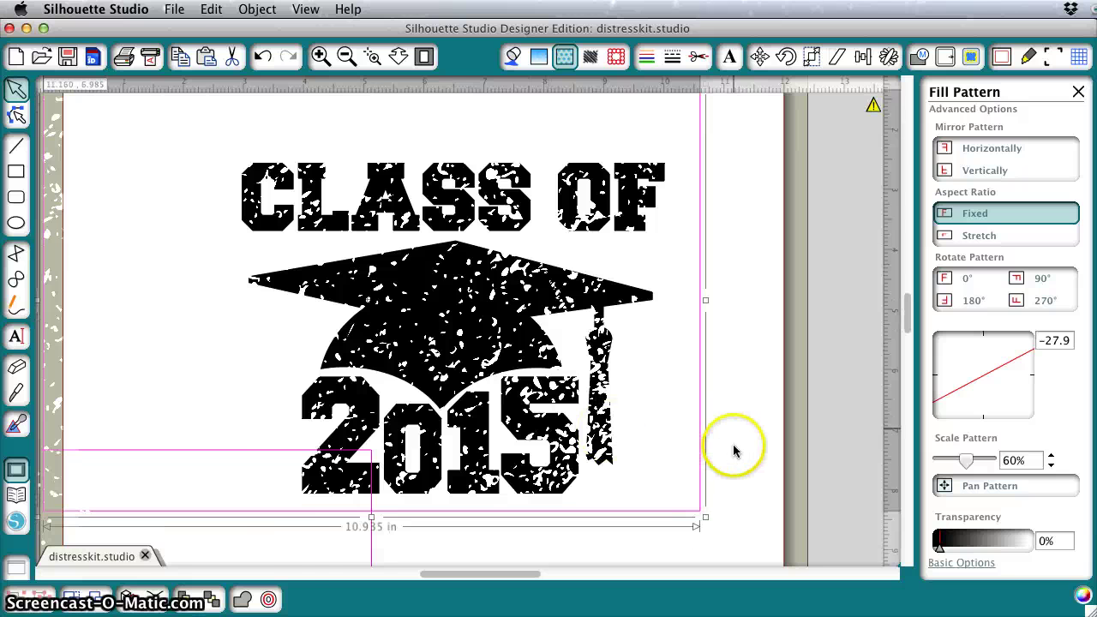
Pan the speckle pattern up and right, stretch it over the lettering, and scale to 90%
left_click_drag(408, 468, 540, 246)
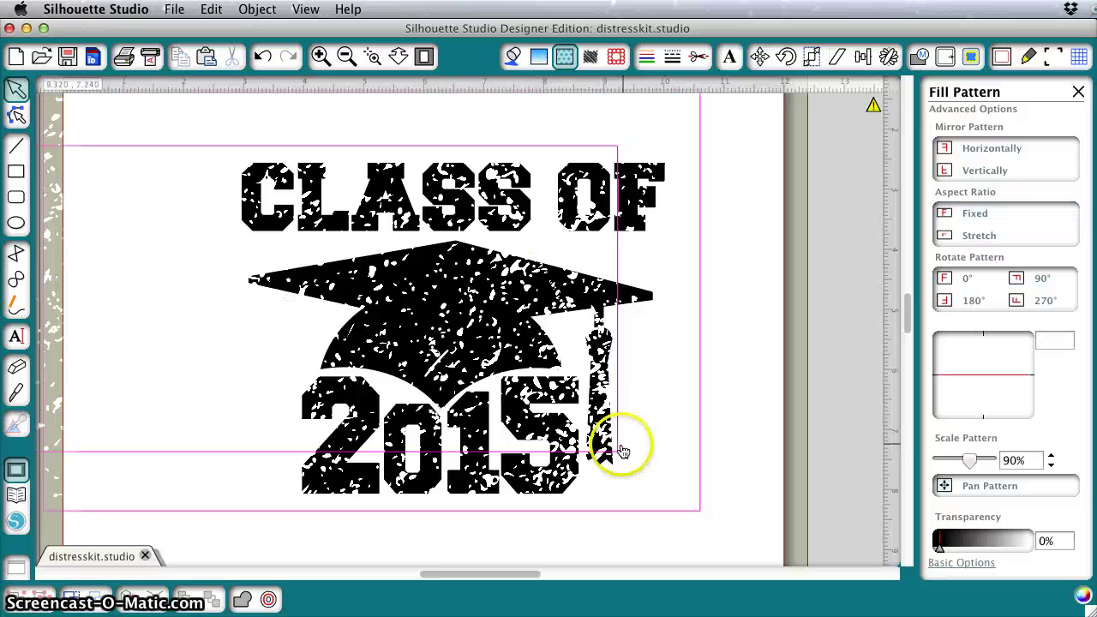
left_click_drag(620, 448, 754, 545)
left_click(747, 429)
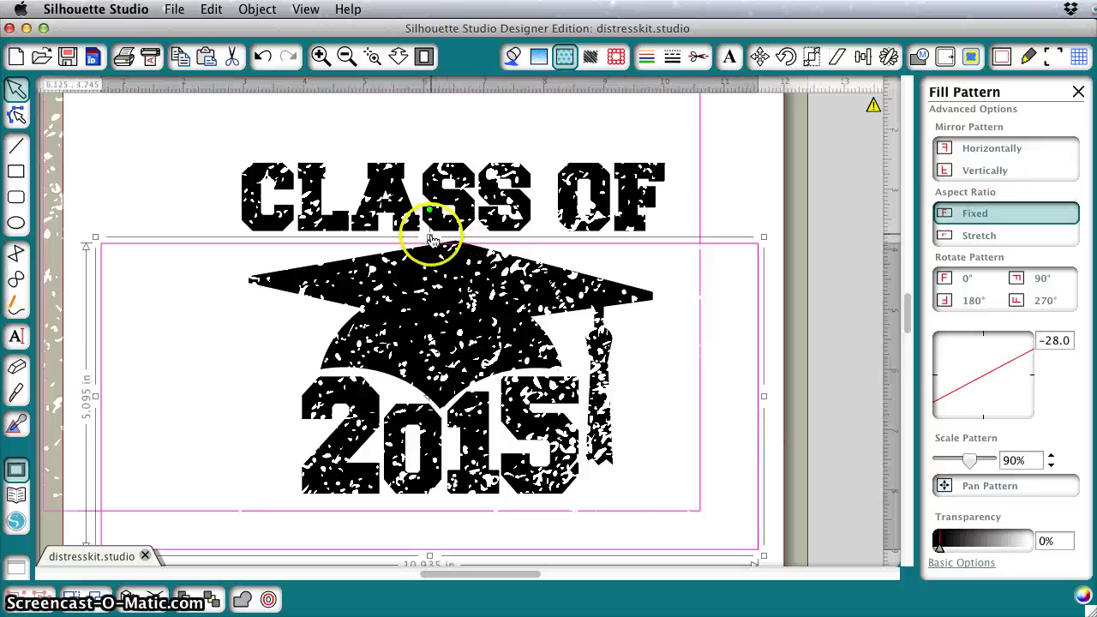
left_click_drag(429, 236, 426, 103)
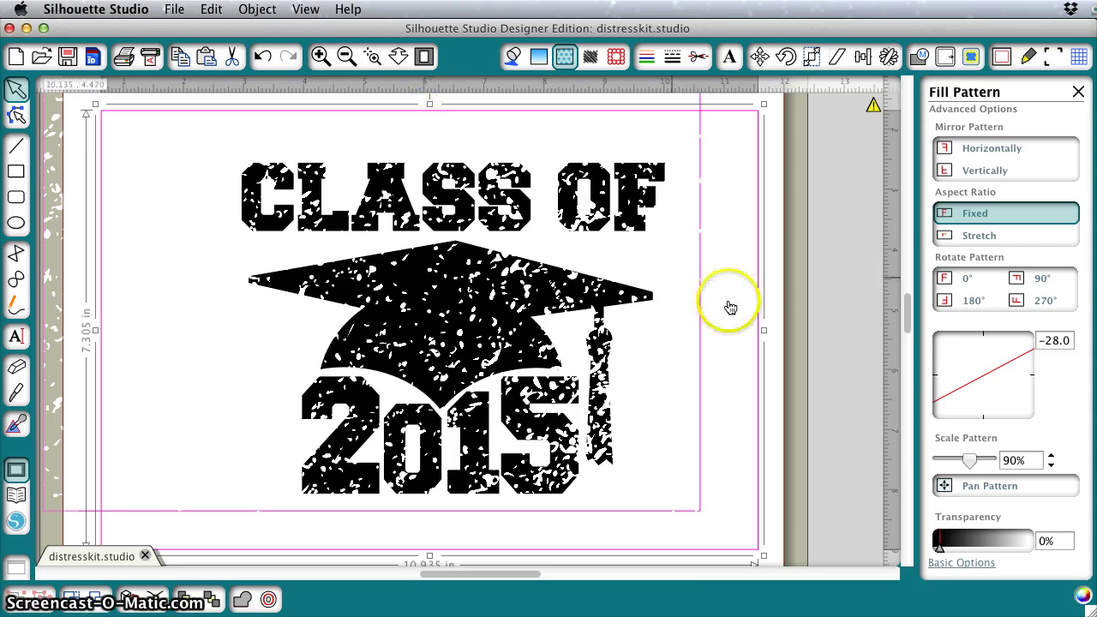
scroll(746, 315, "down", 5)
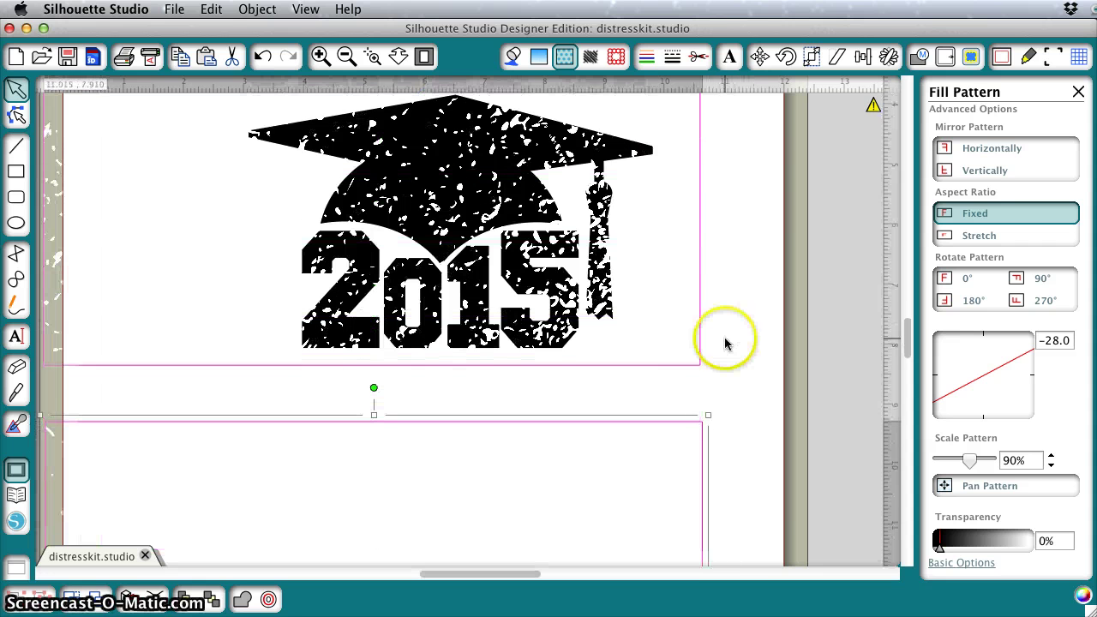
scroll(725, 344, "up", 3)
scroll(724, 344, "up", 3)
left_click(669, 319)
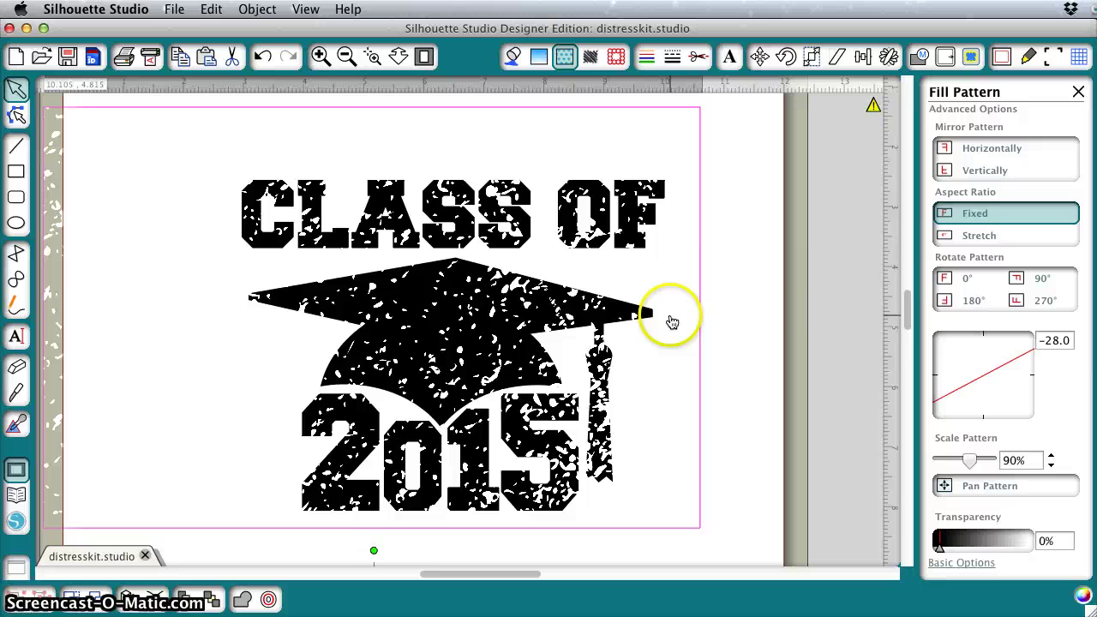
left_click_drag(965, 460, 969, 463)
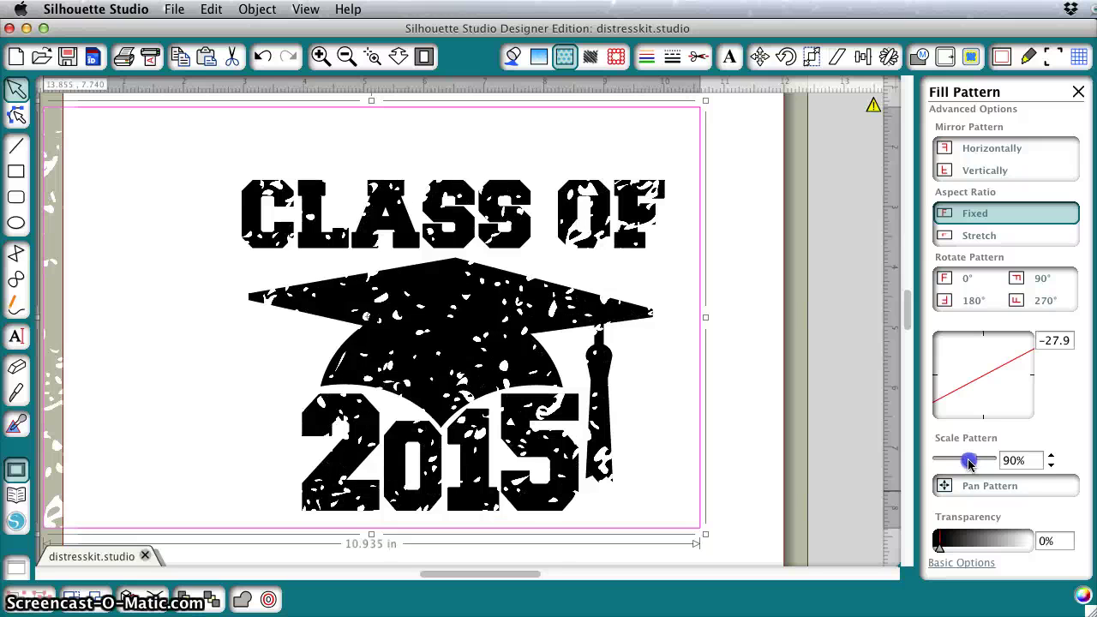
Bring the speckle pattern scale back to 60% at -27.9° and deselect the design
left_click_drag(968, 461, 970, 461)
left_click_drag(969, 459, 967, 462)
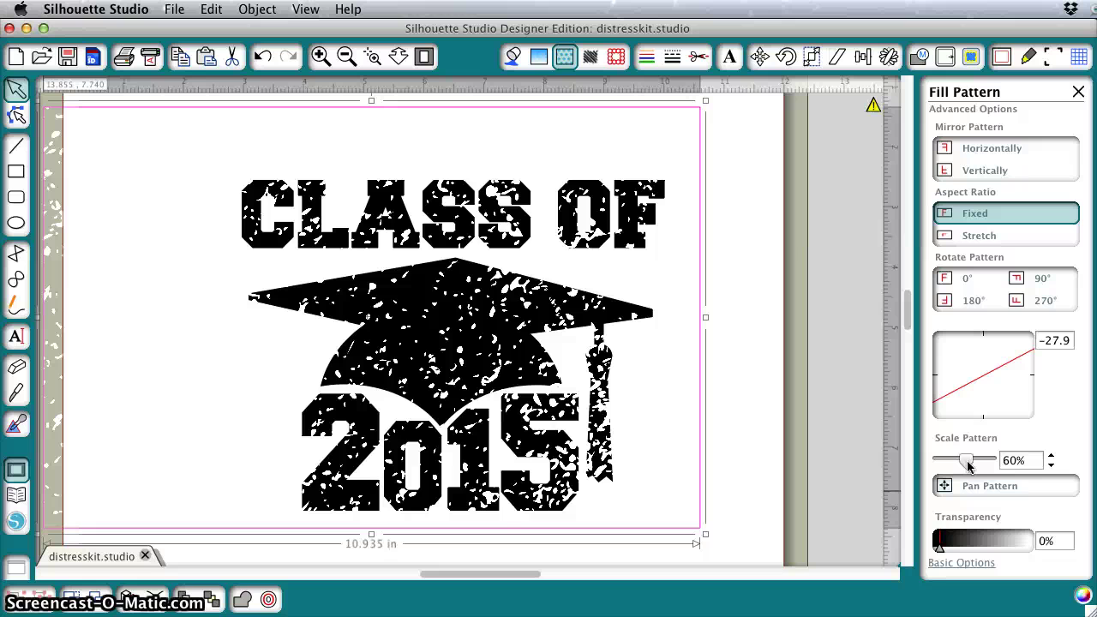
left_click(168, 434)
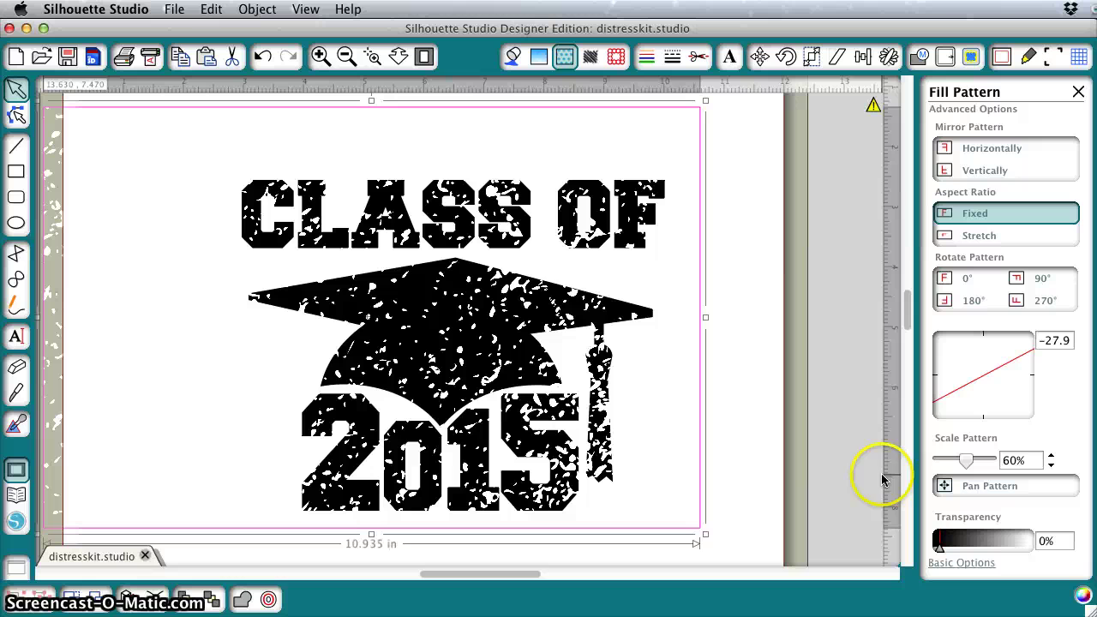
left_click(778, 387)
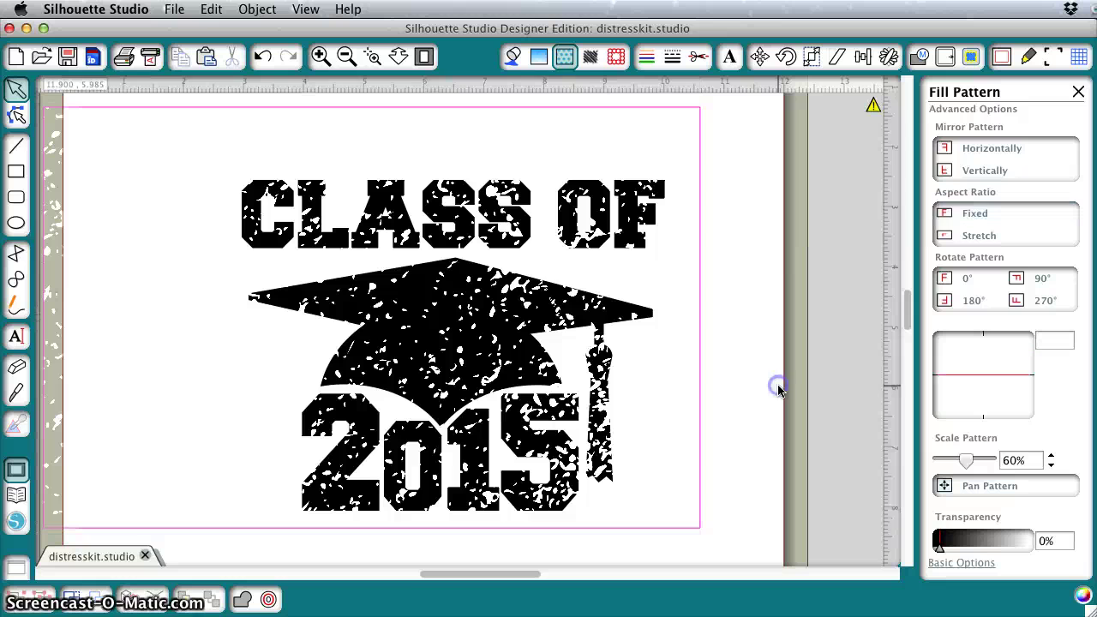
Trace the whole Class of 2015 graphic at 45% threshold with High Pass Filter off
left_click(971, 57)
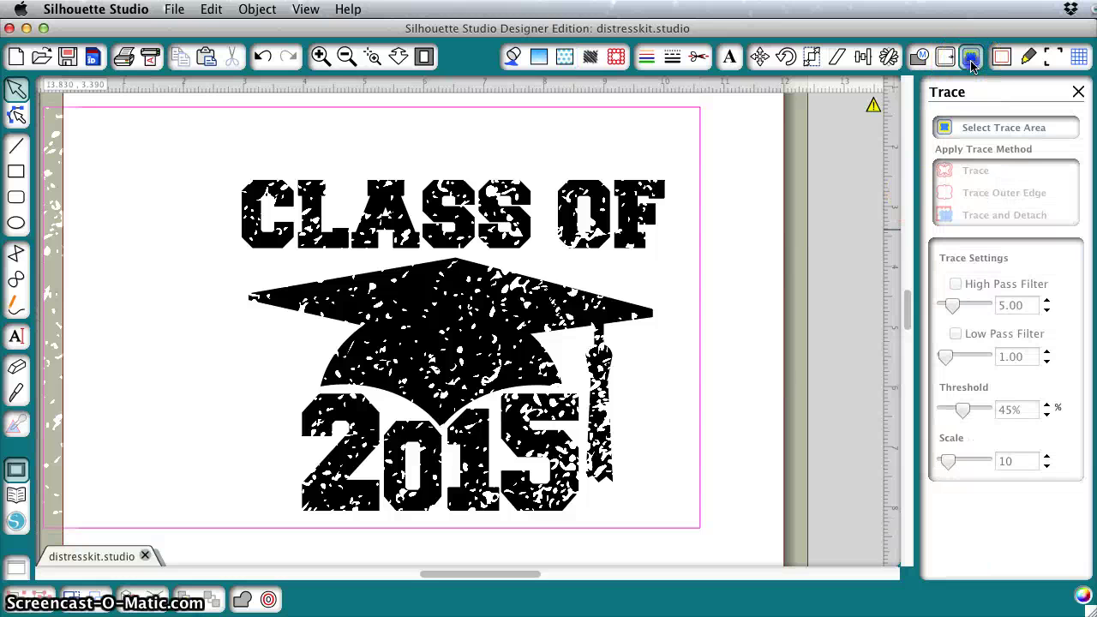
left_click(971, 127)
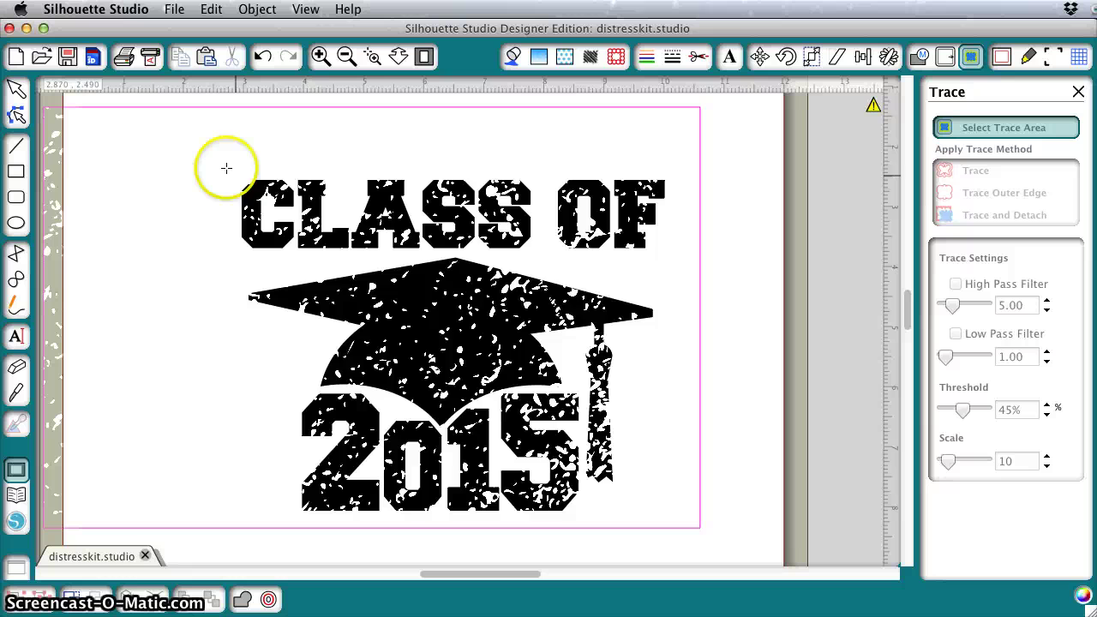
mouse_move(215, 155)
left_mouse_down()
mouse_move(392, 313)
mouse_move(679, 499)
mouse_move(684, 518)
left_mouse_up()
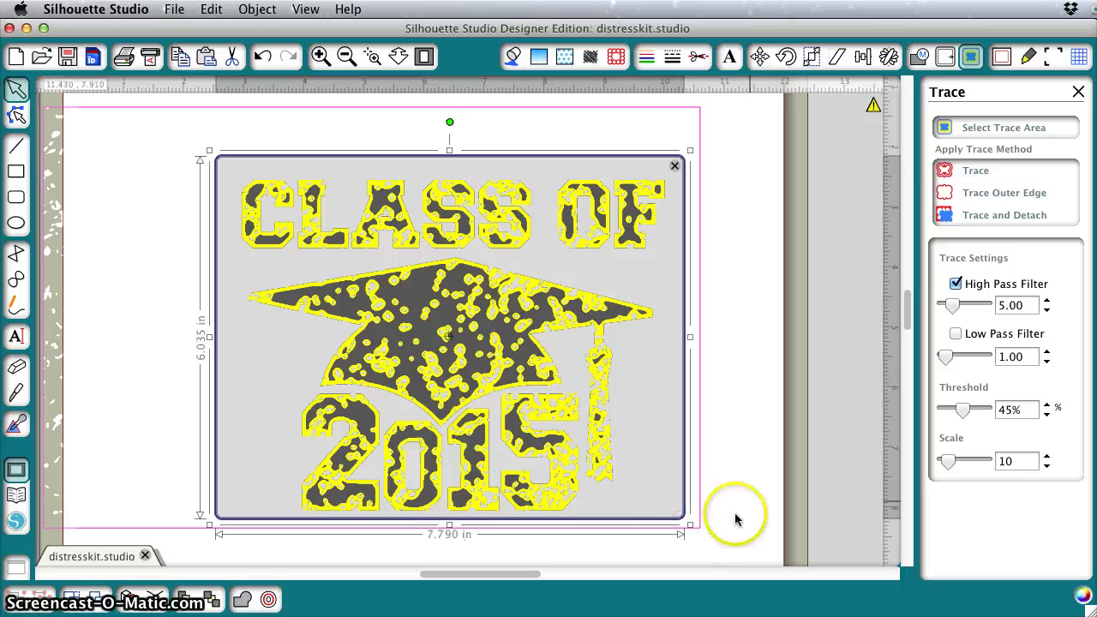
left_click(956, 284)
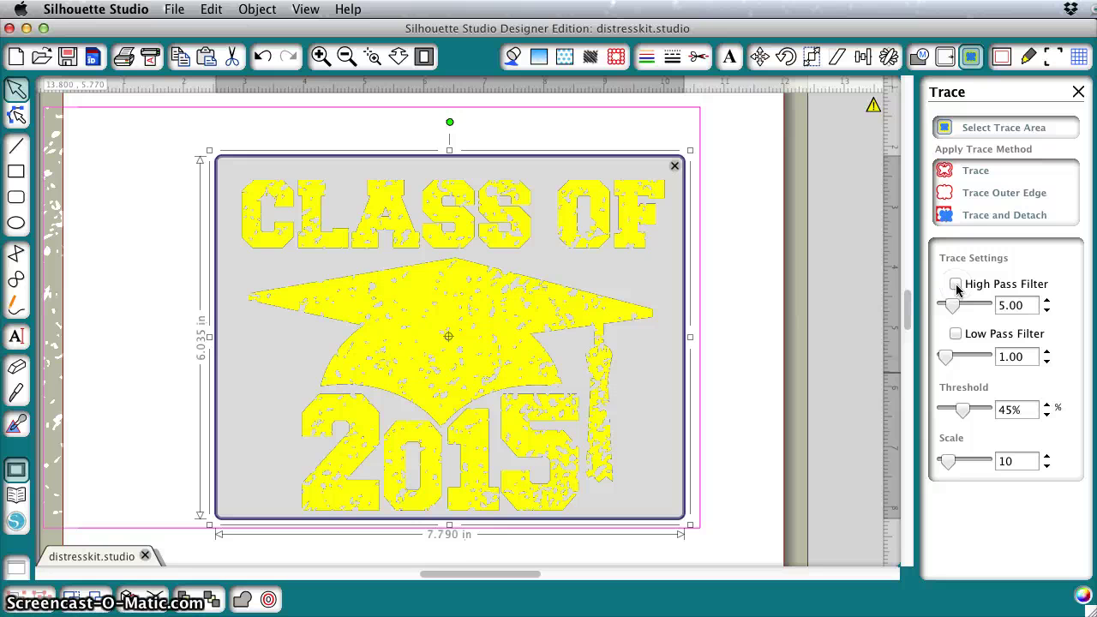
left_click(971, 172)
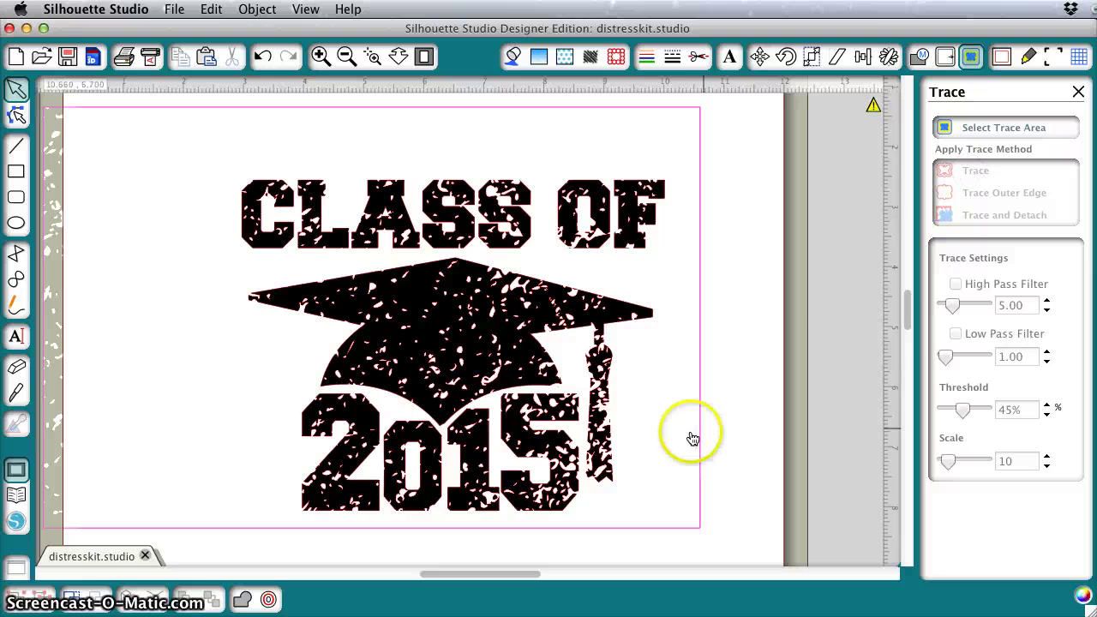
Move the original image aside and fill the traced cut lines black
left_click_drag(693, 438, 341, 428)
mouse_move(523, 350)
left_mouse_down()
mouse_move(451, 409)
mouse_move(244, 433)
mouse_move(146, 416)
left_mouse_up()
left_click(477, 363)
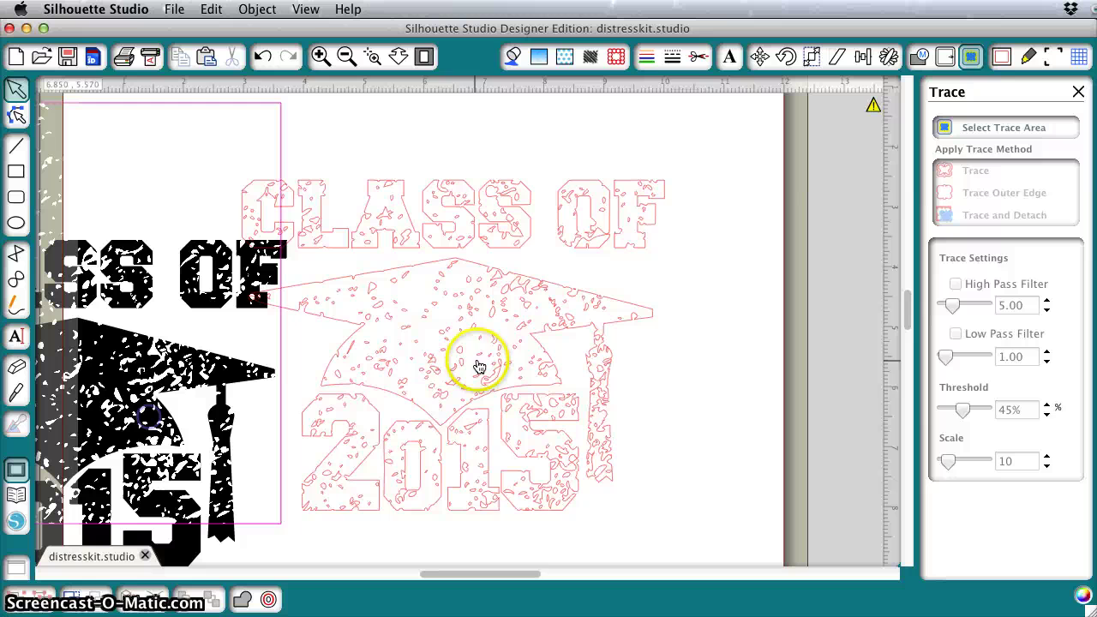
left_click(513, 57)
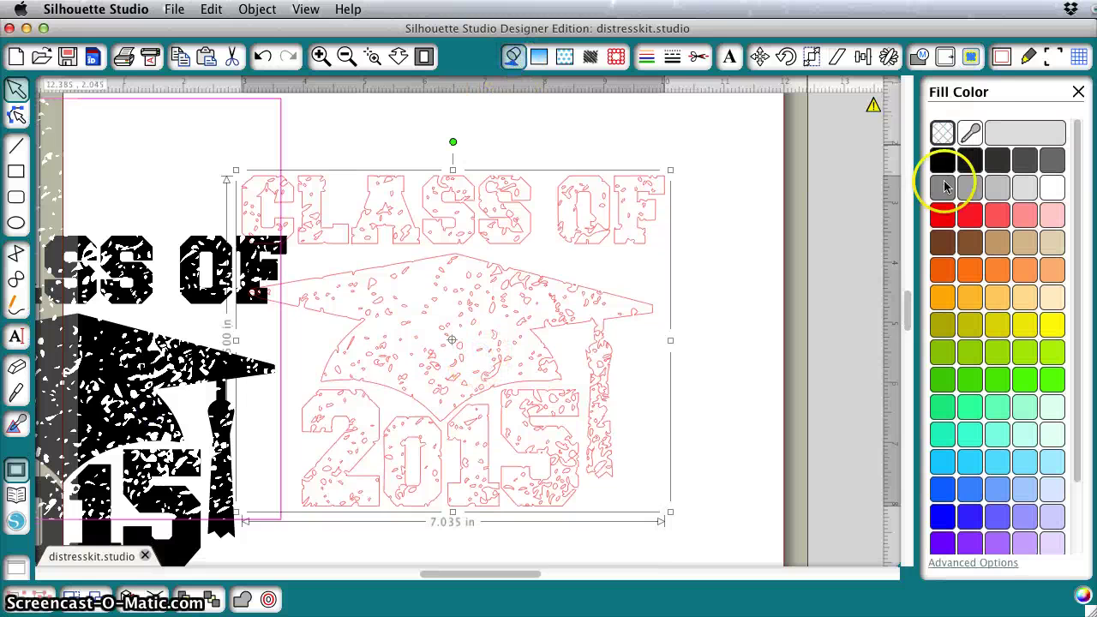
left_click(940, 162)
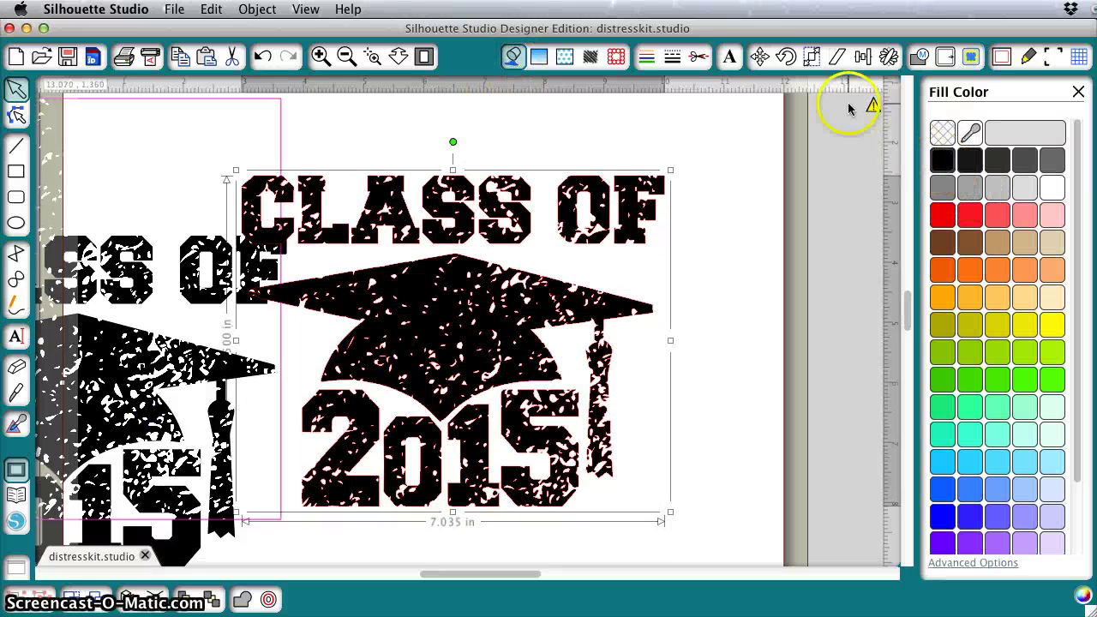
Give the traced design black outlines and shift it up and right
left_click(644, 58)
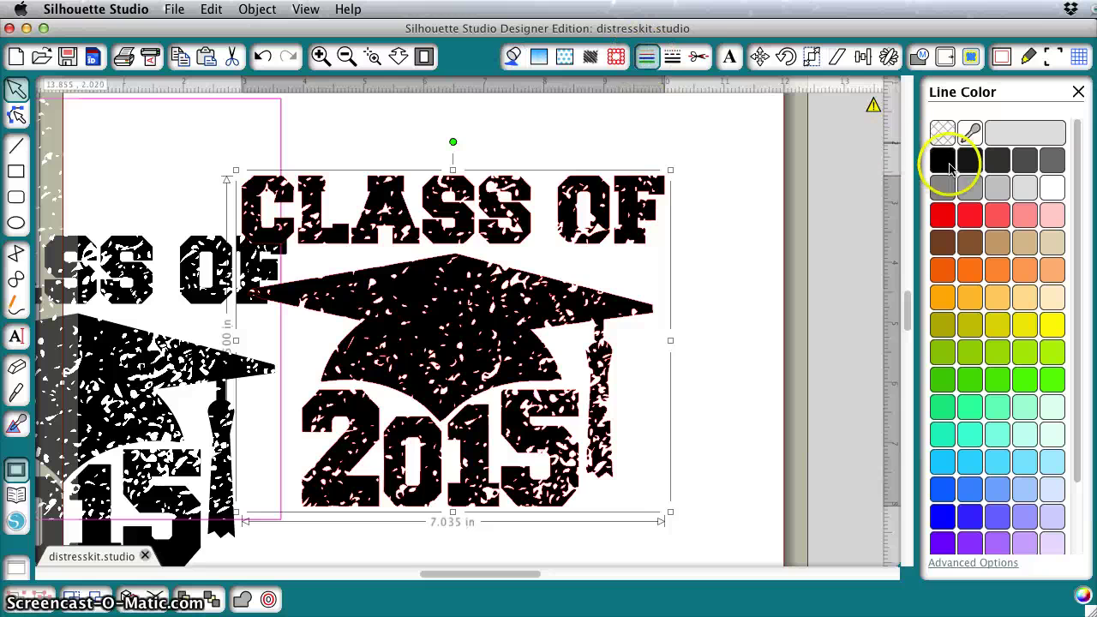
left_click(942, 160)
left_click_drag(522, 313, 601, 290)
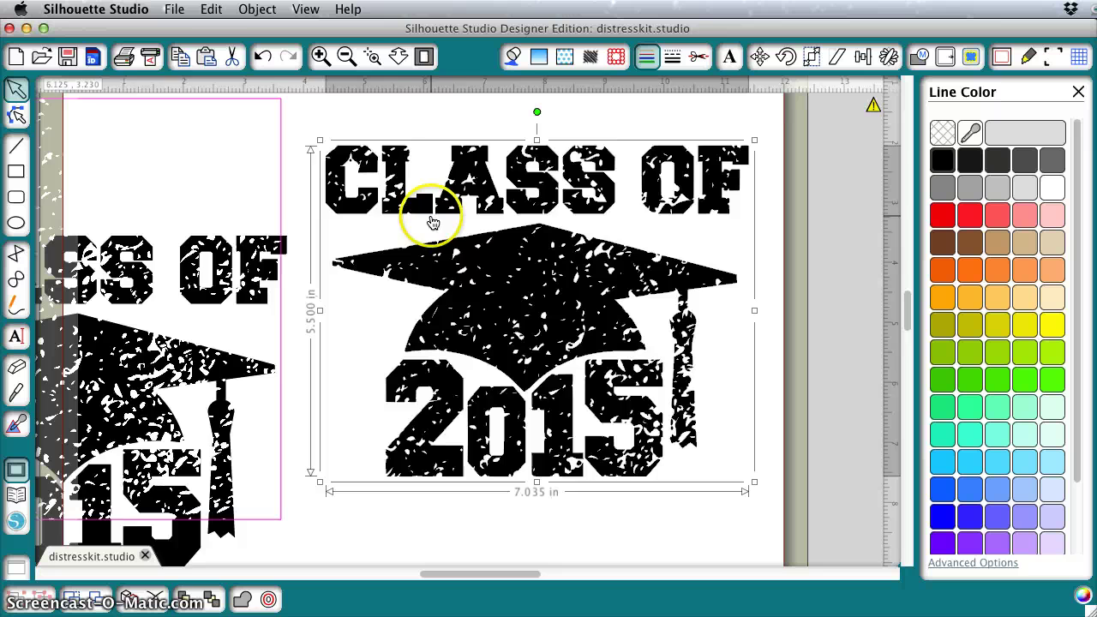
Zoom to fit, move the grey cap design right, and push the speckle texture up-left
left_click(424, 56)
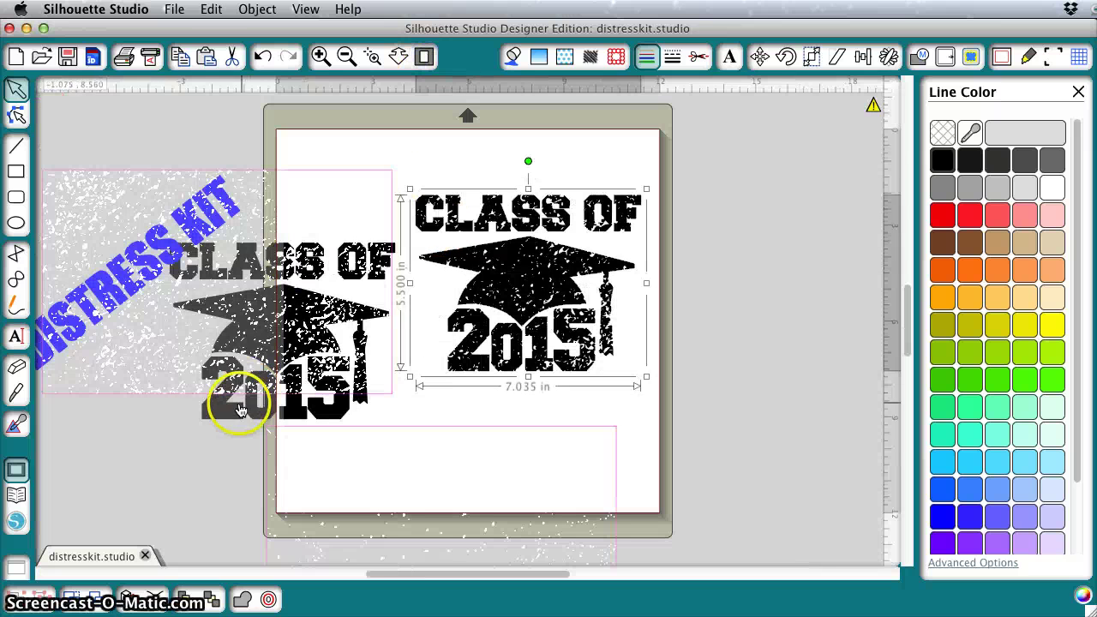
left_click_drag(232, 404, 696, 352)
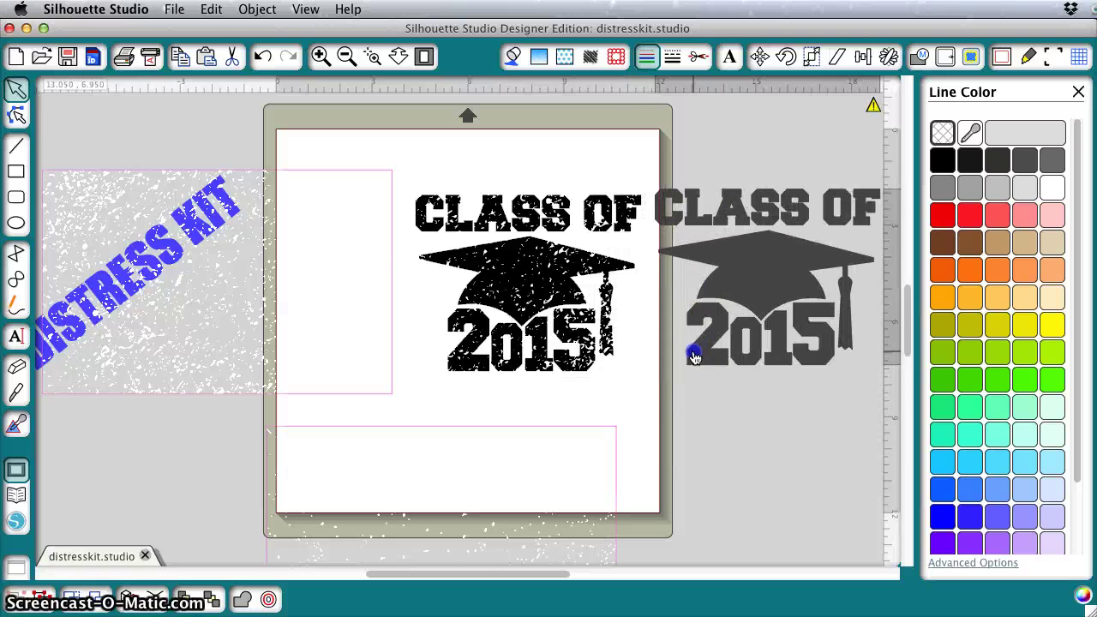
left_click(131, 440)
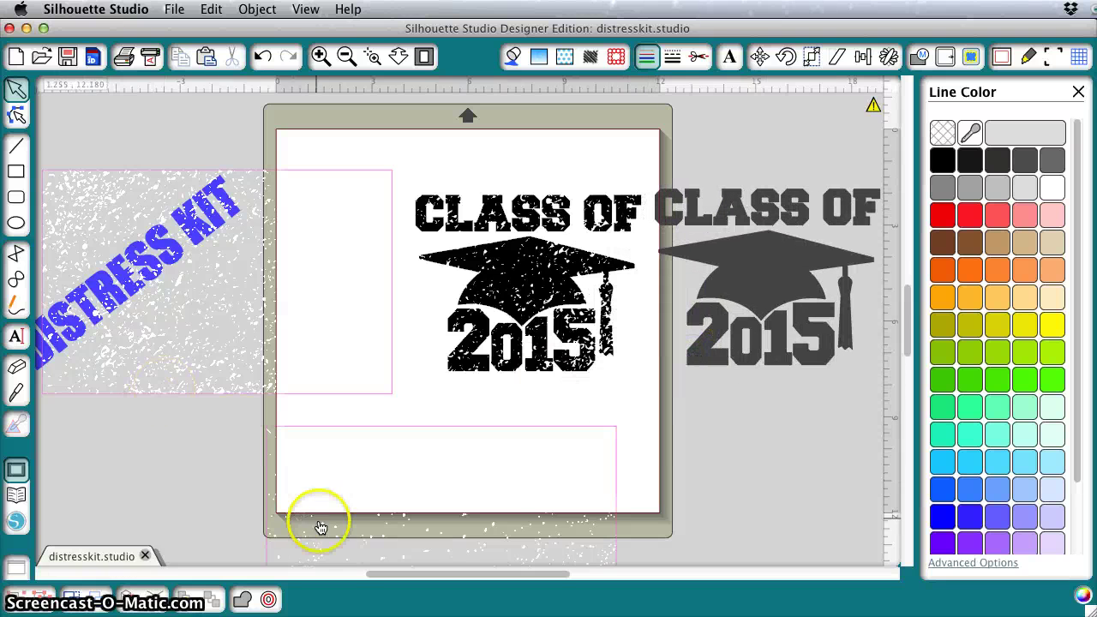
left_click_drag(318, 519, 69, 483)
left_click(357, 320)
Park the grey design off the page at upper right and lower the black distressed design
left_click_drag(523, 282, 519, 291)
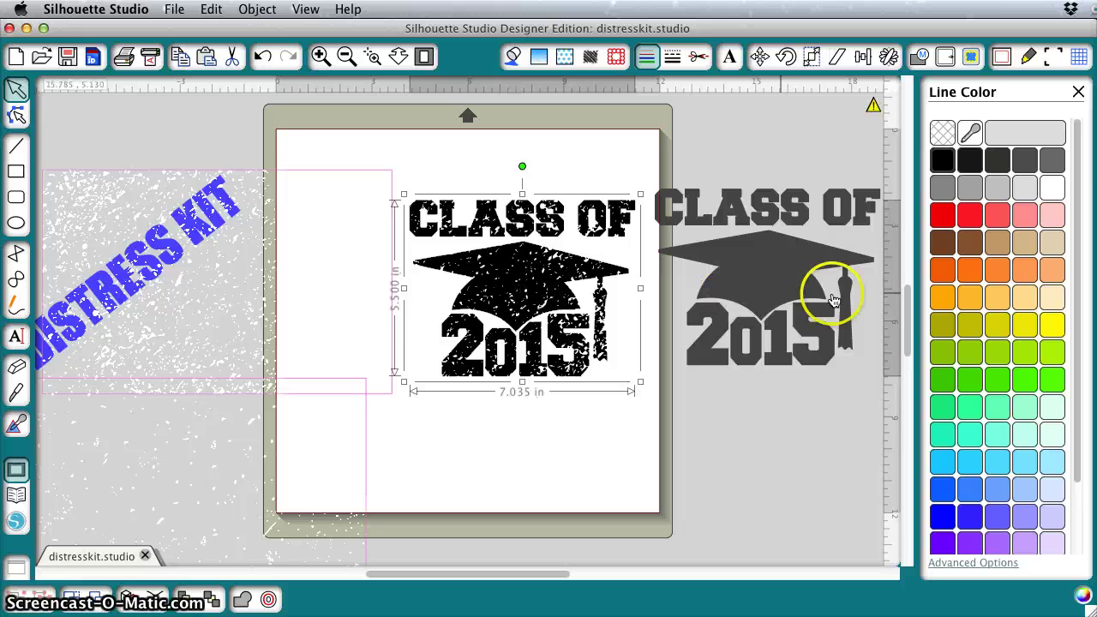
left_click_drag(774, 289, 812, 200)
left_click_drag(568, 298, 568, 377)
left_click(567, 377)
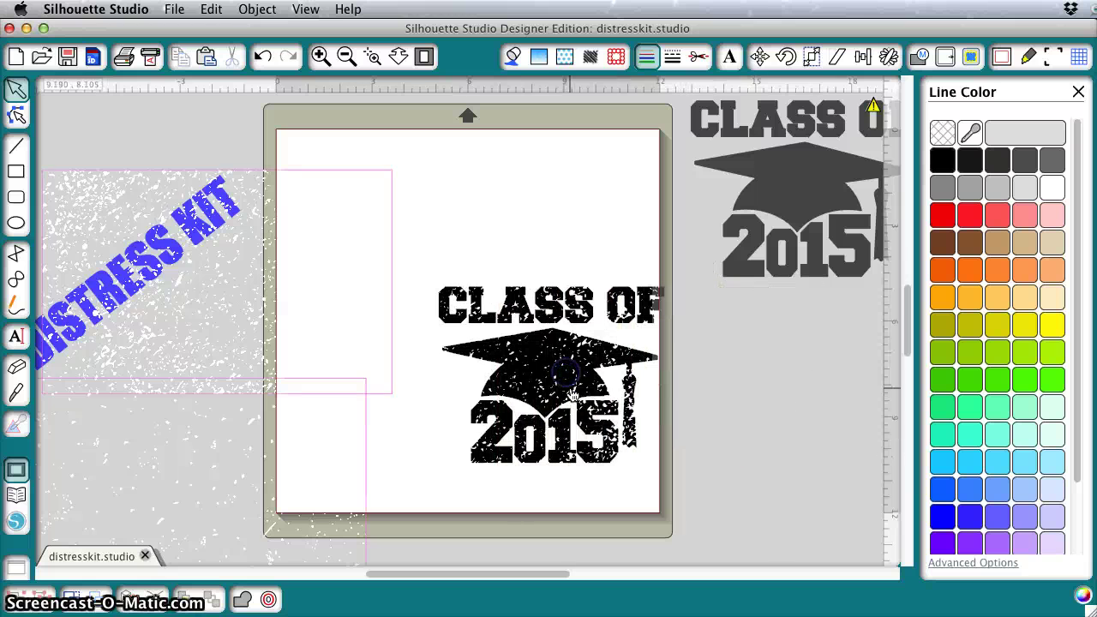
left_click(566, 388)
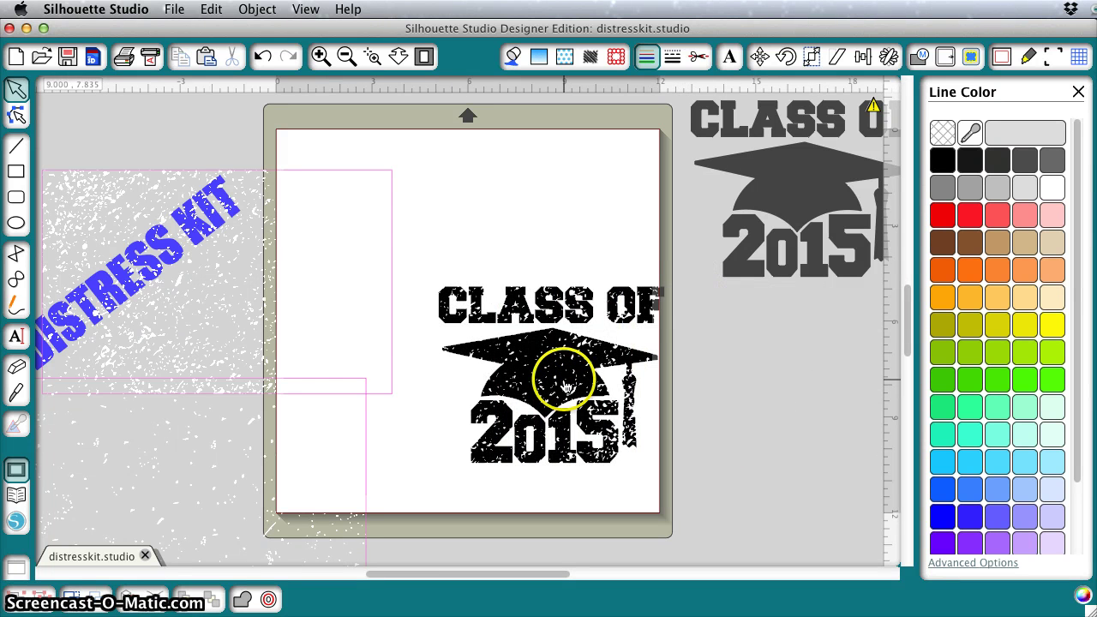
Move the black design off the mat right; return both speckle textures and DISTRESS KIT text centre-page
left_click_drag(566, 387, 793, 417)
left_click(335, 320)
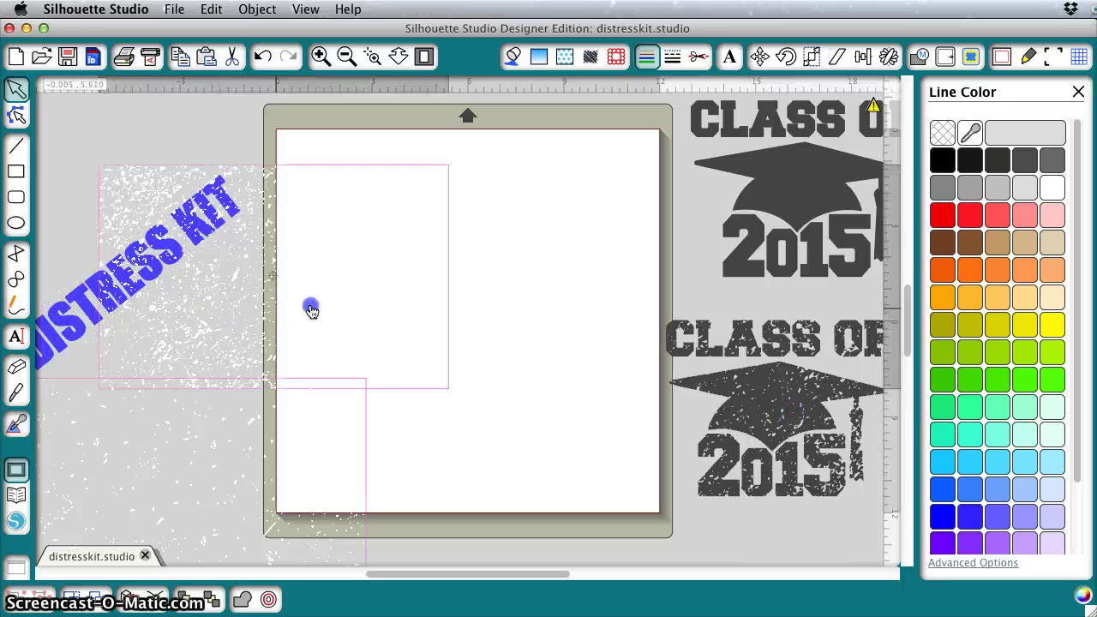
left_click_drag(311, 310, 472, 277)
left_click(282, 420)
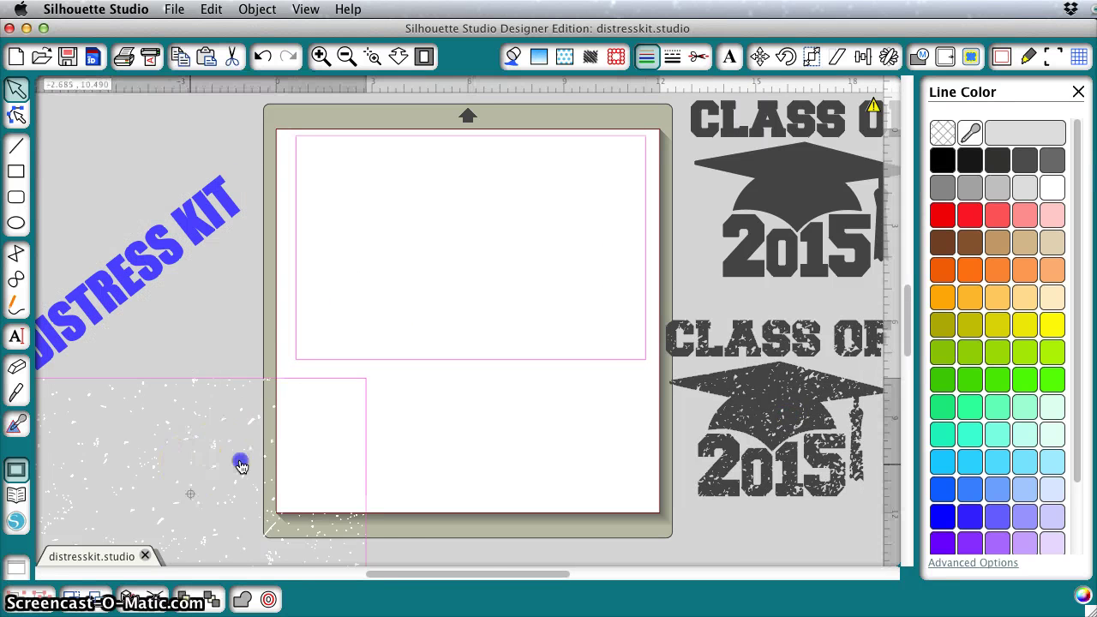
left_click_drag(241, 465, 470, 360)
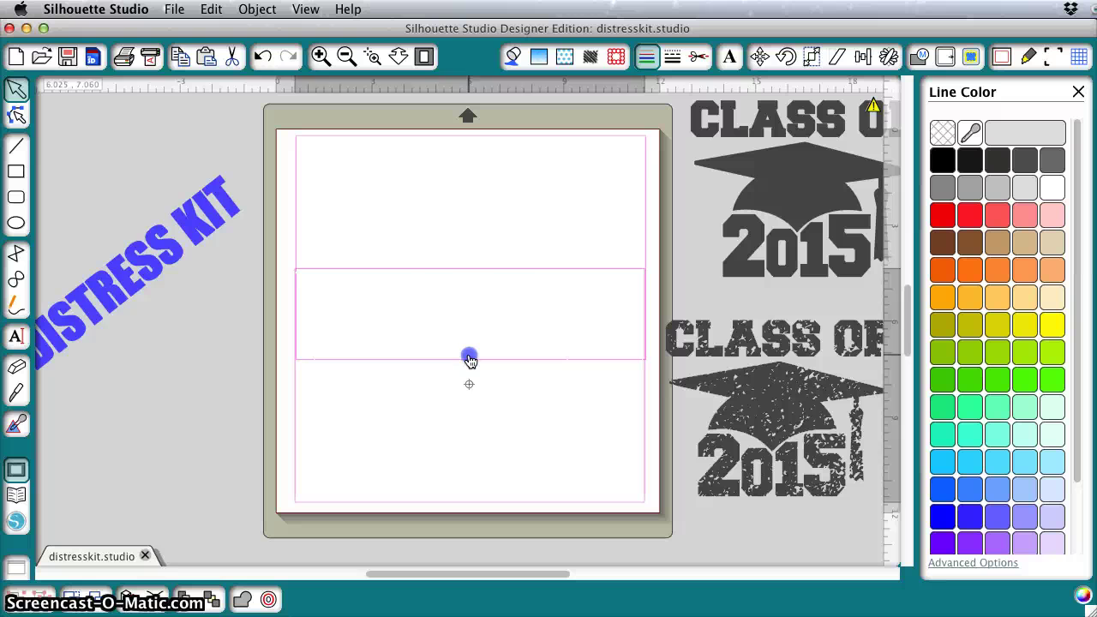
left_click_drag(159, 254, 471, 304)
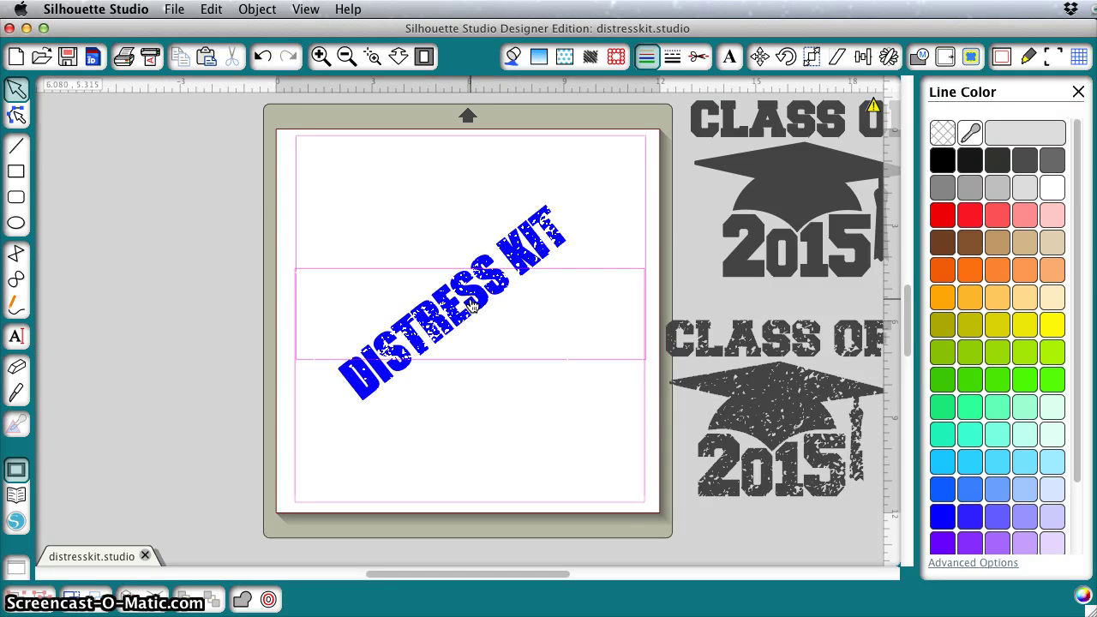